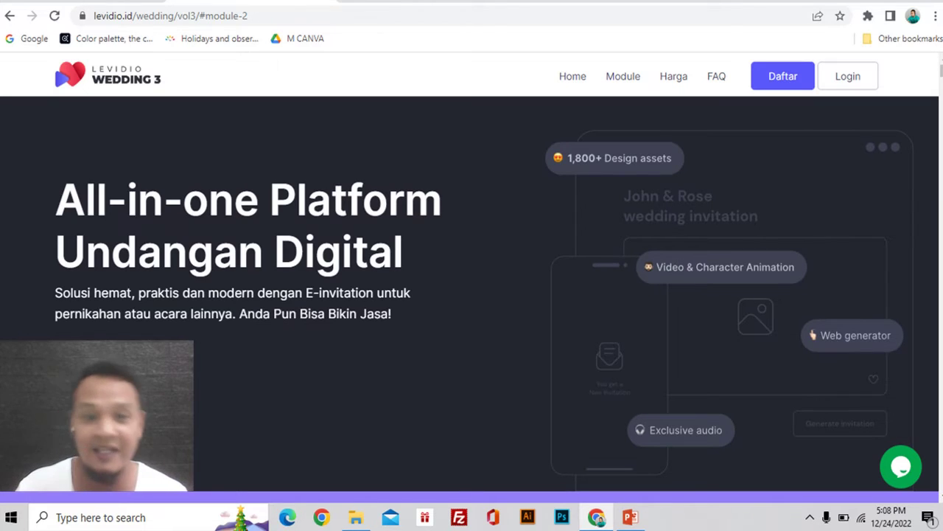
Step: Browse the Module 2 Wedding Invitation Animation designs on the Levidio page
scroll(879, 196, "down", 5)
scroll(769, 276, "down", 5)
scroll(695, 288, "down", 5)
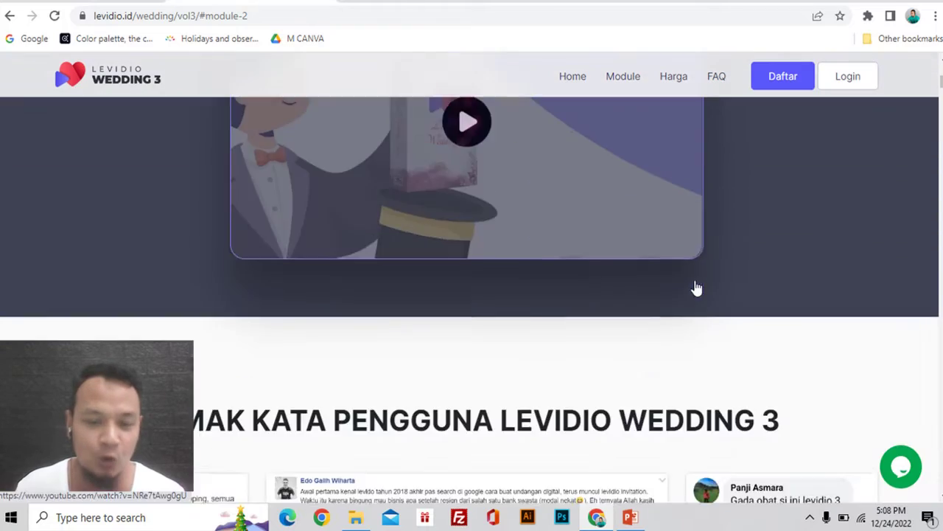
scroll(695, 283, "down", 5)
scroll(695, 284, "up", 5)
scroll(695, 284, "up", 5)
scroll(695, 285, "up", 5)
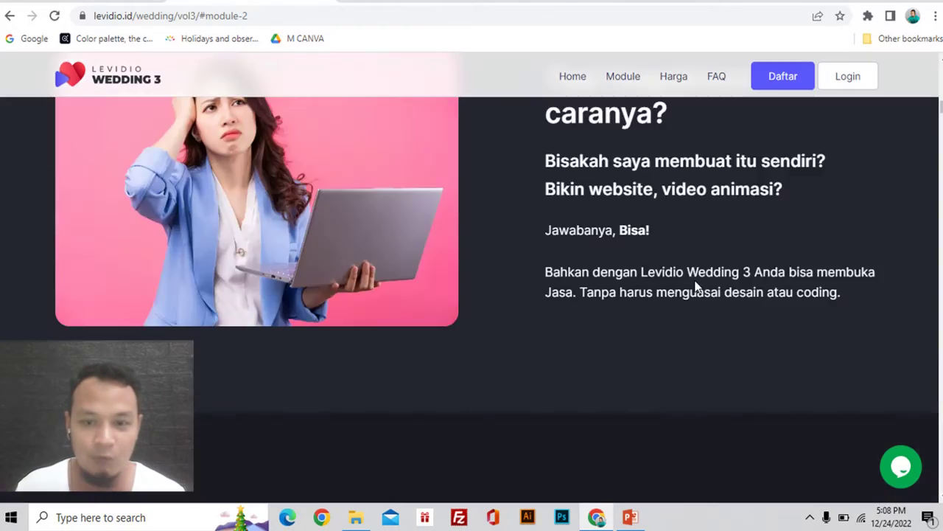
scroll(696, 286, "up", 5)
scroll(696, 287, "down", 5)
scroll(227, 190, "down", 5)
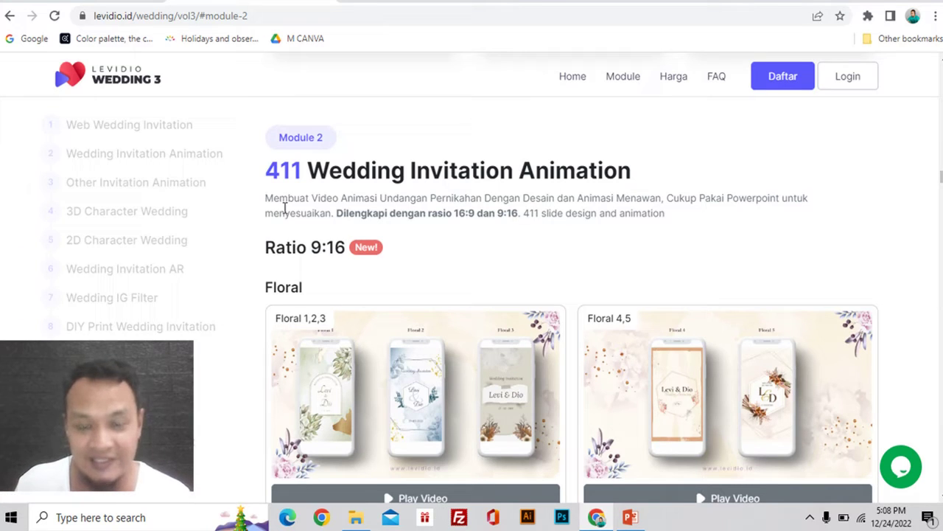
scroll(283, 208, "down", 1)
scroll(284, 208, "up", 1)
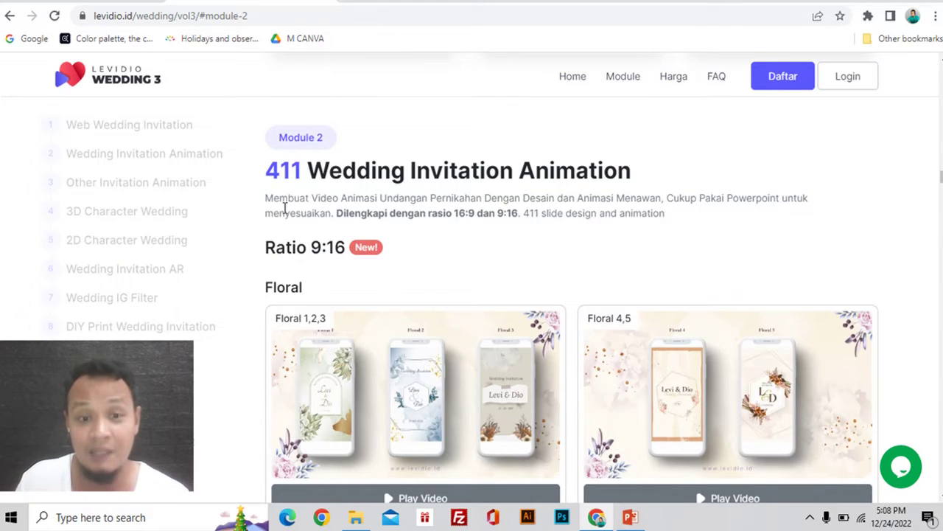
scroll(284, 207, "down", 2)
scroll(284, 207, "down", 2)
scroll(284, 208, "down", 1)
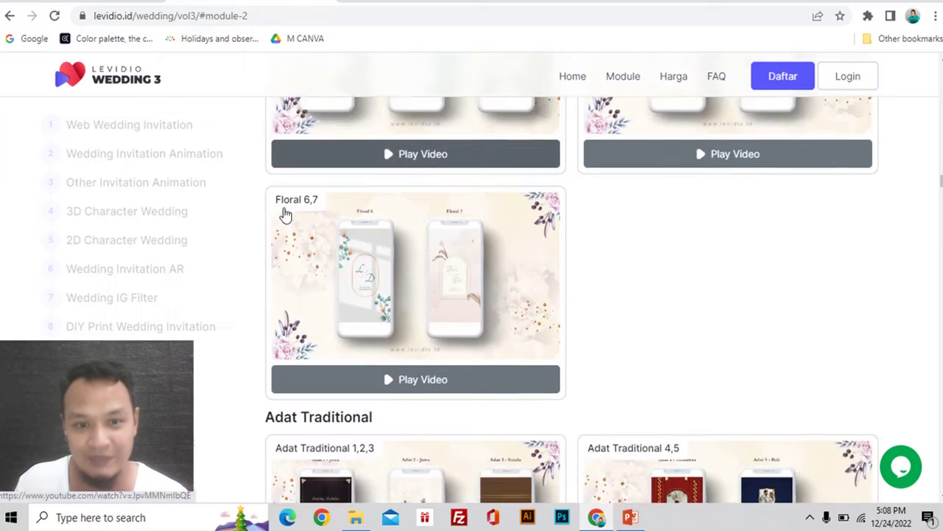
scroll(286, 214, "down", 1)
scroll(285, 213, "down", 1)
scroll(286, 214, "down", 1)
scroll(286, 214, "down", 3)
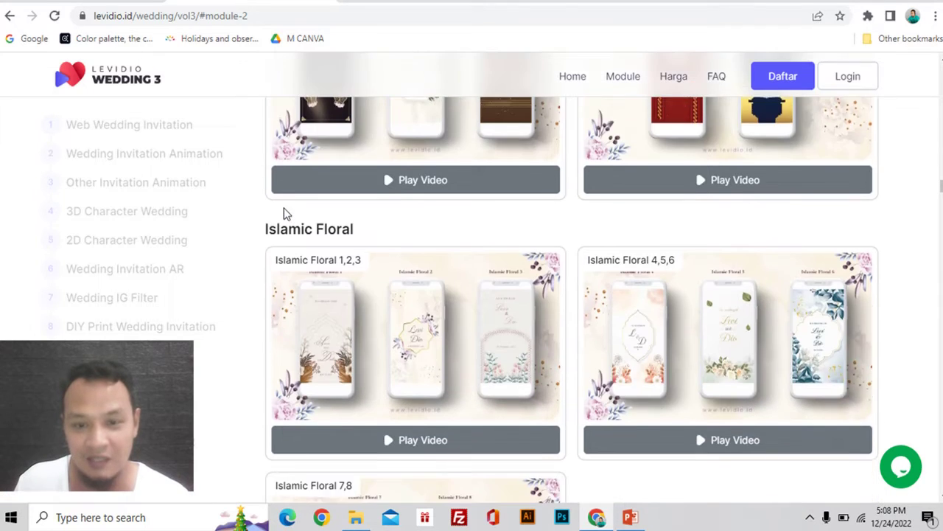
scroll(285, 214, "down", 2)
scroll(286, 214, "down", 2)
scroll(285, 213, "down", 2)
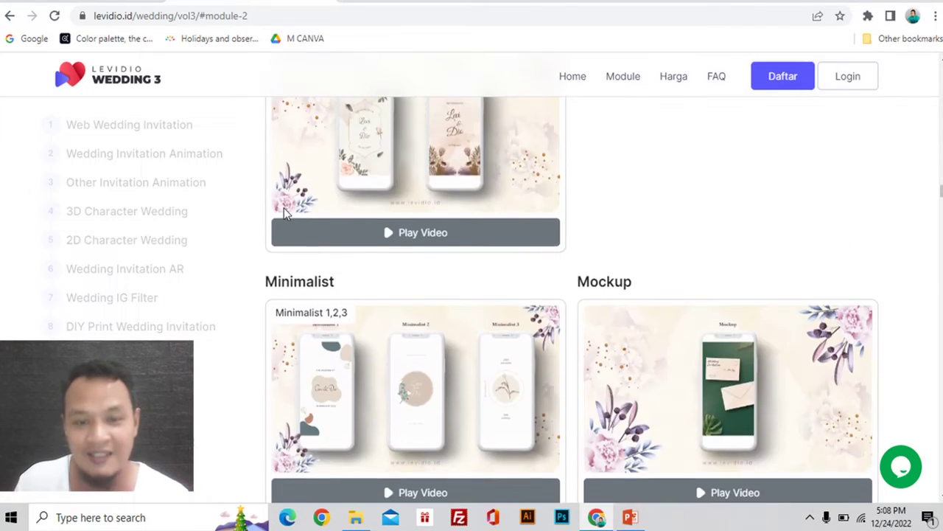
scroll(284, 207, "up", 5)
scroll(284, 211, "up", 4)
scroll(284, 210, "up", 3)
scroll(285, 211, "up", 2)
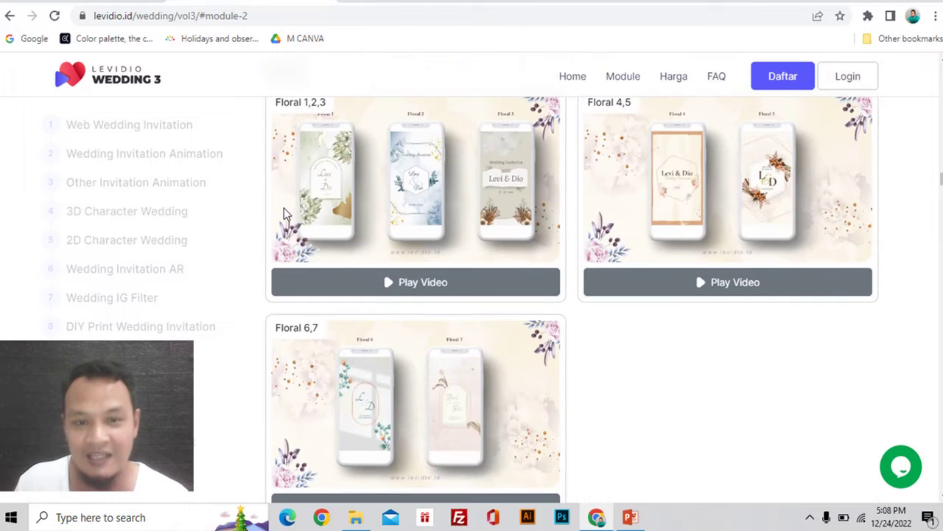
scroll(286, 213, "up", 2)
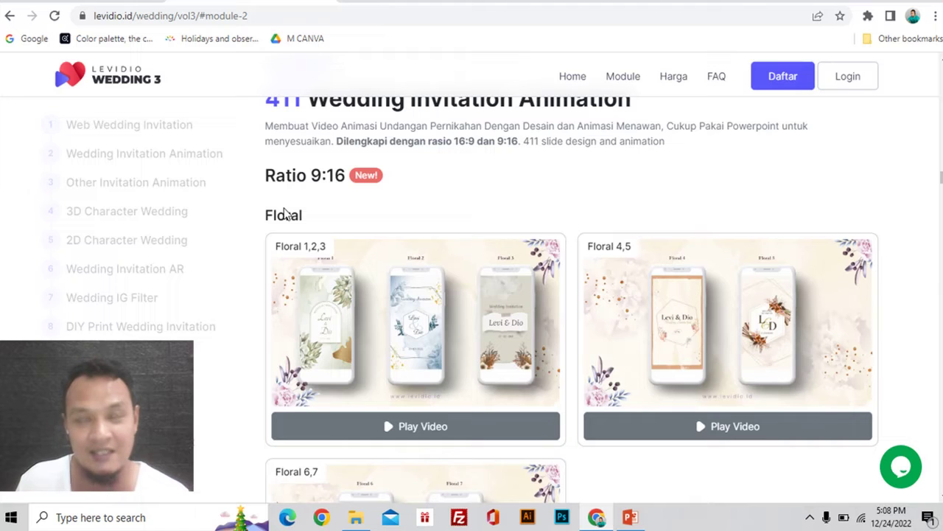
Step: Continue down to the Adat Traditional cards, then switch back to the PowerPoint slides
scroll(285, 210, "down", 3)
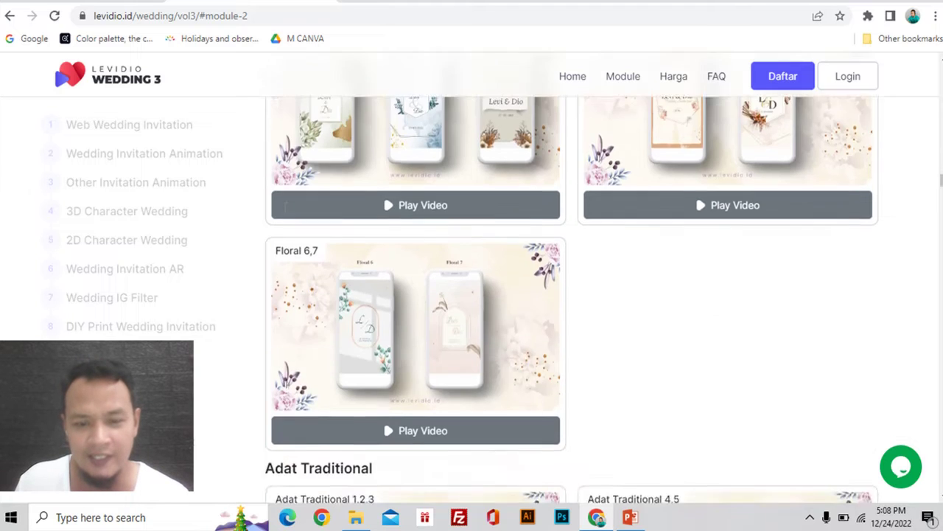
scroll(286, 212, "down", 5)
scroll(286, 212, "down", 3)
scroll(287, 213, "down", 3)
scroll(286, 212, "down", 6)
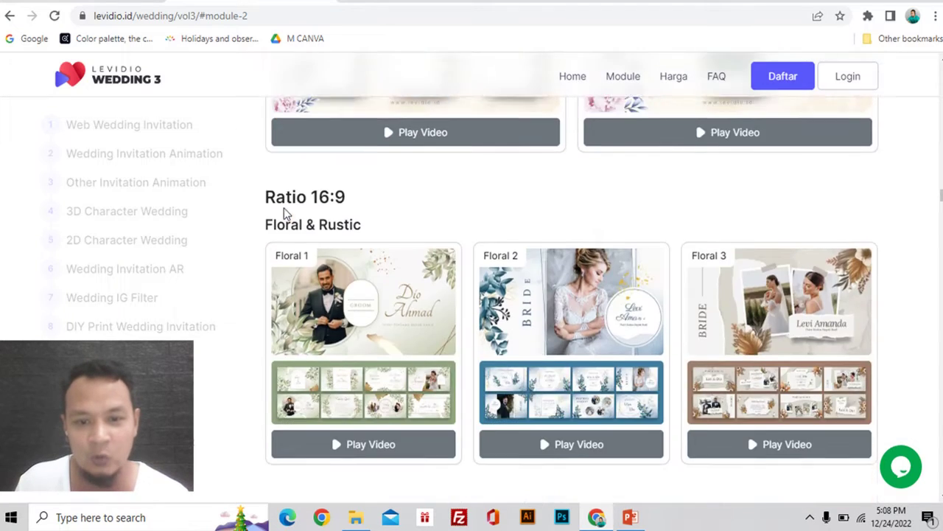
scroll(286, 213, "down", 2)
scroll(285, 211, "down", 1)
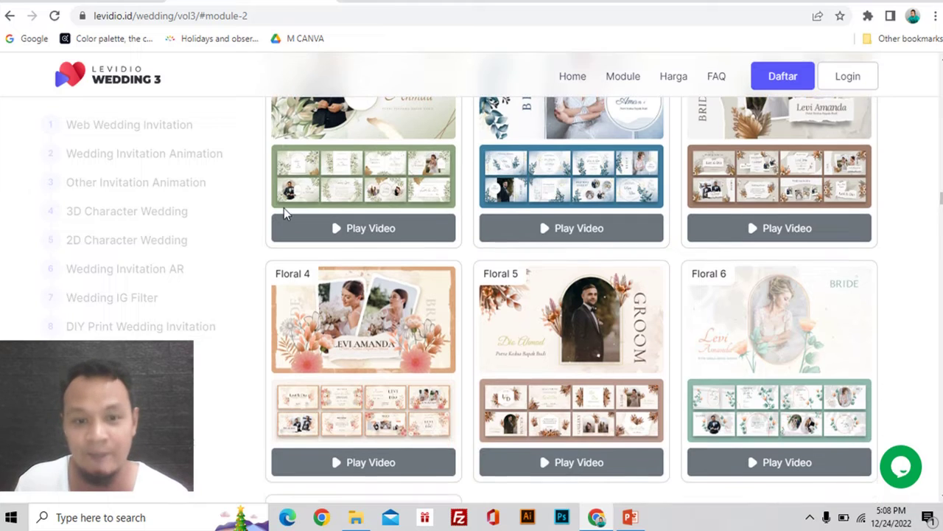
scroll(285, 212, "up", 3)
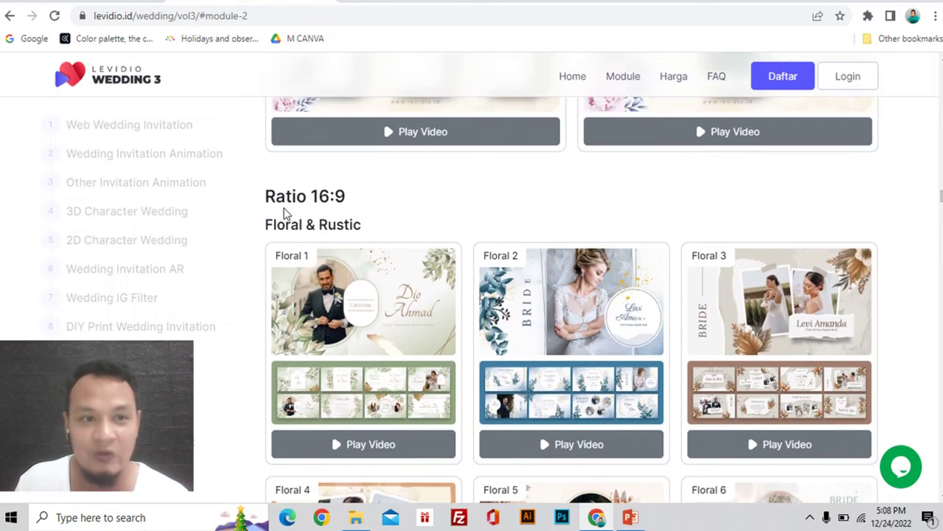
scroll(285, 212, "up", 2)
scroll(286, 212, "up", 2)
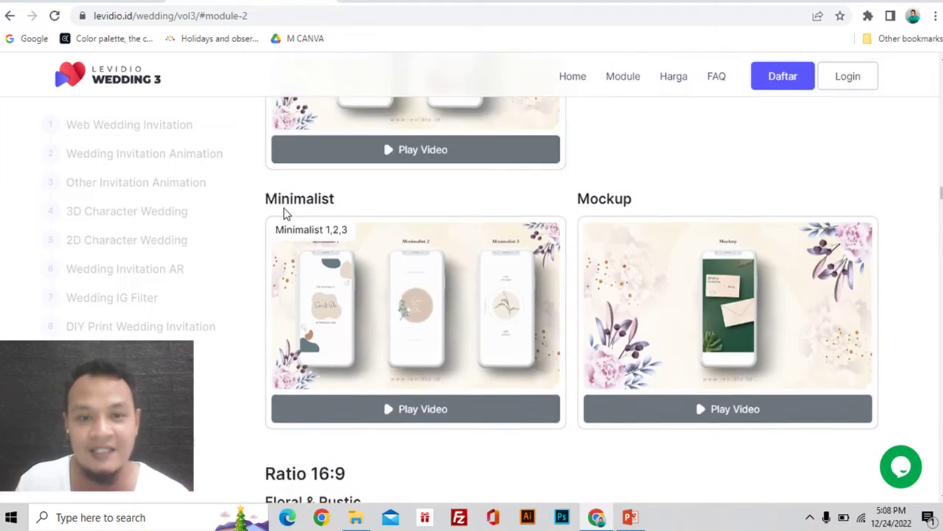
scroll(285, 213, "down", 1)
scroll(285, 213, "down", 3)
scroll(285, 213, "down", 2)
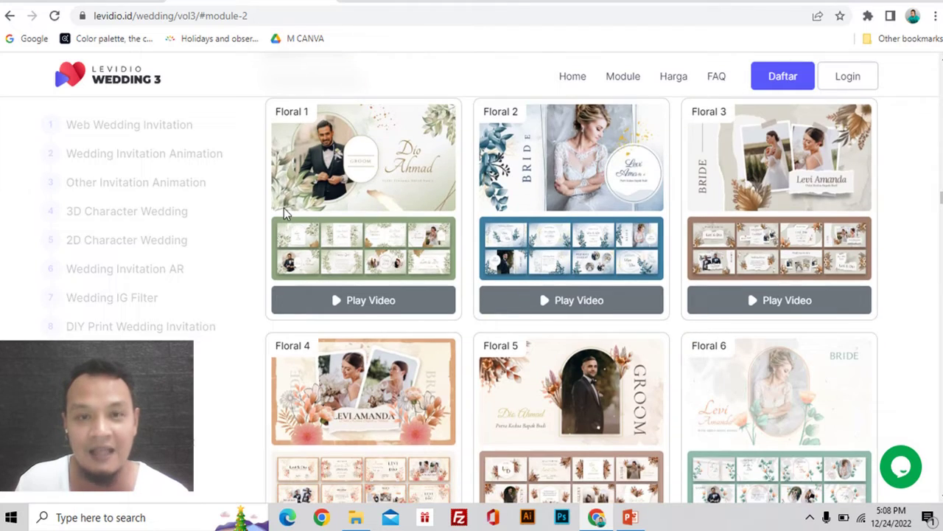
scroll(285, 212, "down", 3)
scroll(285, 212, "down", 1)
scroll(284, 208, "down", 6)
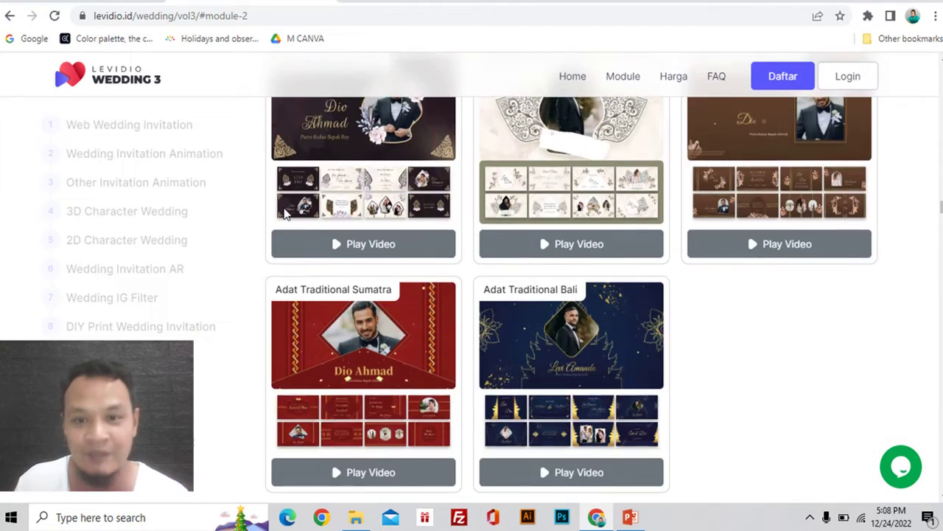
scroll(283, 208, "up", 1)
scroll(283, 207, "up", 1)
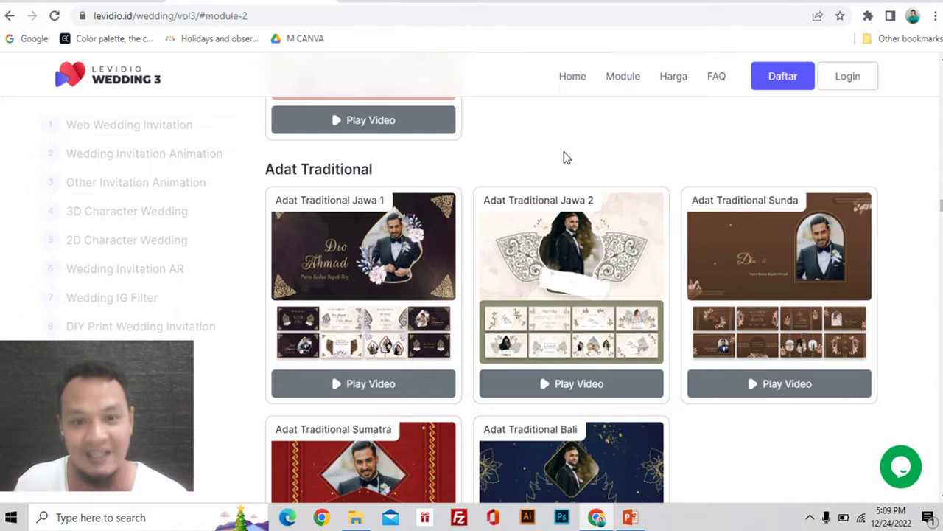
scroll(566, 157, "down", 1)
scroll(566, 157, "up", 1)
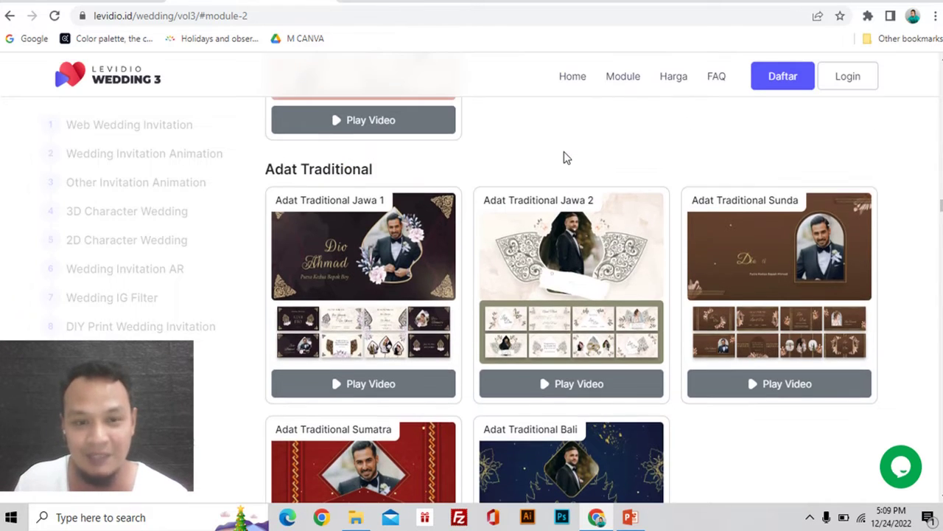
scroll(566, 157, "down", 1)
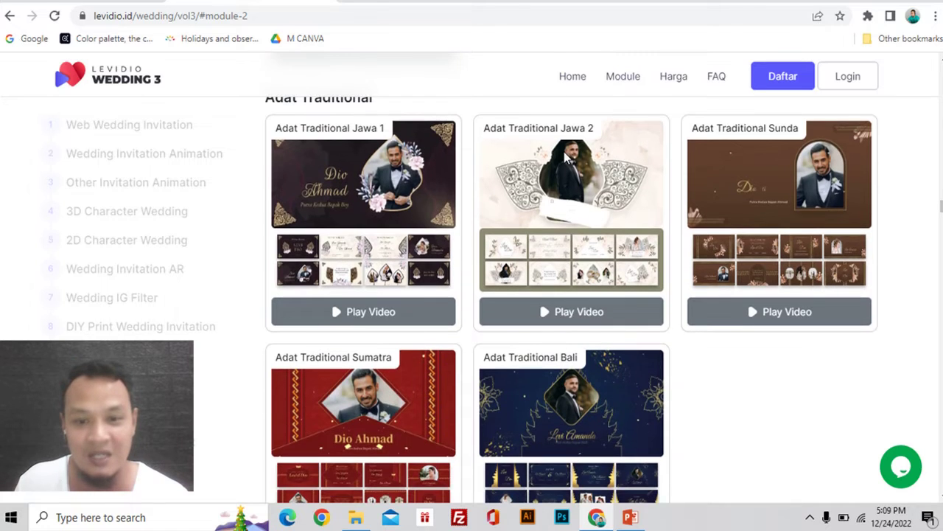
scroll(566, 157, "down", 1)
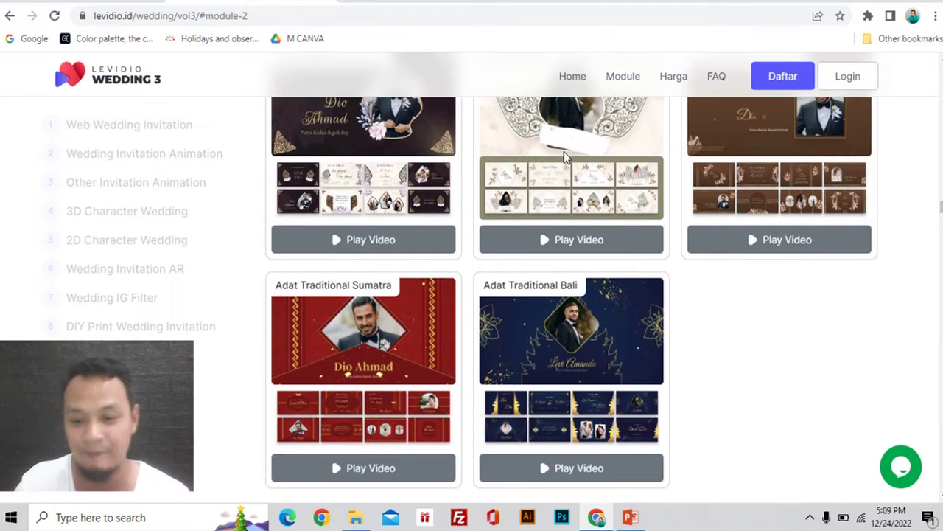
key("alt+Tab")
scroll(554, 156, "up", 1)
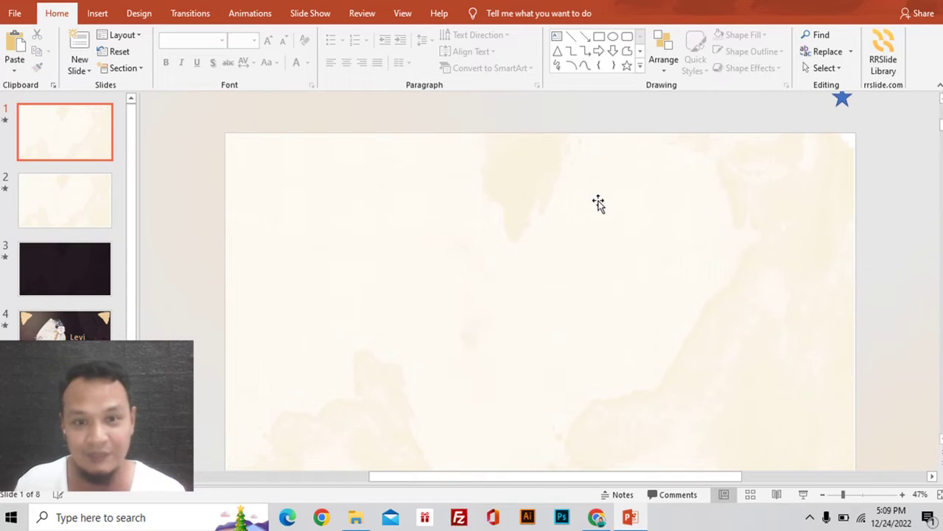
Step: Scroll over slide 1 and its pale cream textured background
scroll(598, 205, "down", 1)
scroll(599, 204, "down", 1)
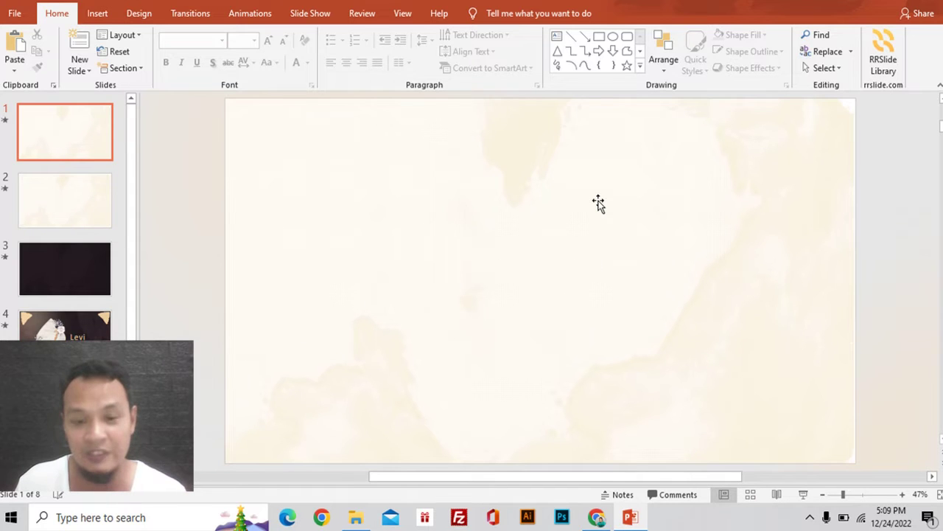
Step: Back in Chrome, scroll through the Floral, Adat Traditional and Islamic Floral Module 2 designs
left_click(597, 517)
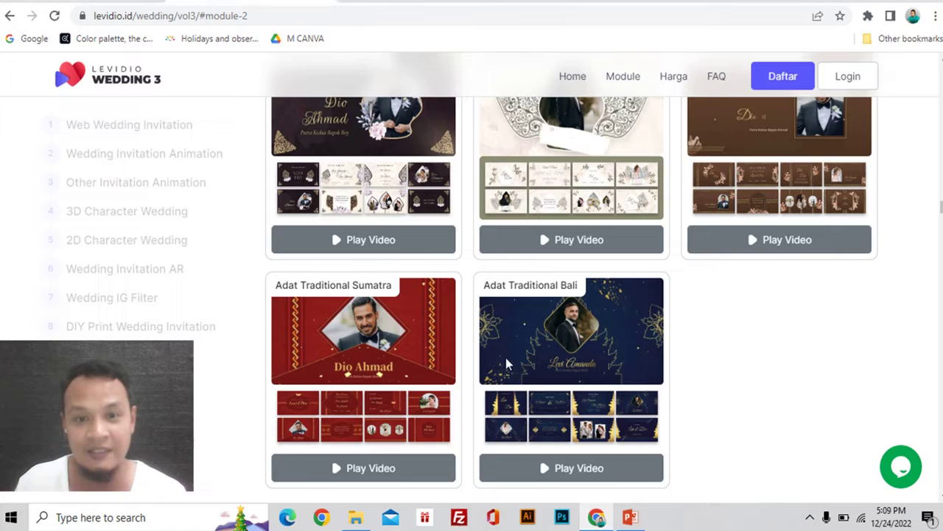
scroll(505, 361, "up", 2)
scroll(505, 361, "up", 3)
scroll(454, 157, "up", 4)
scroll(617, 175, "up", 1)
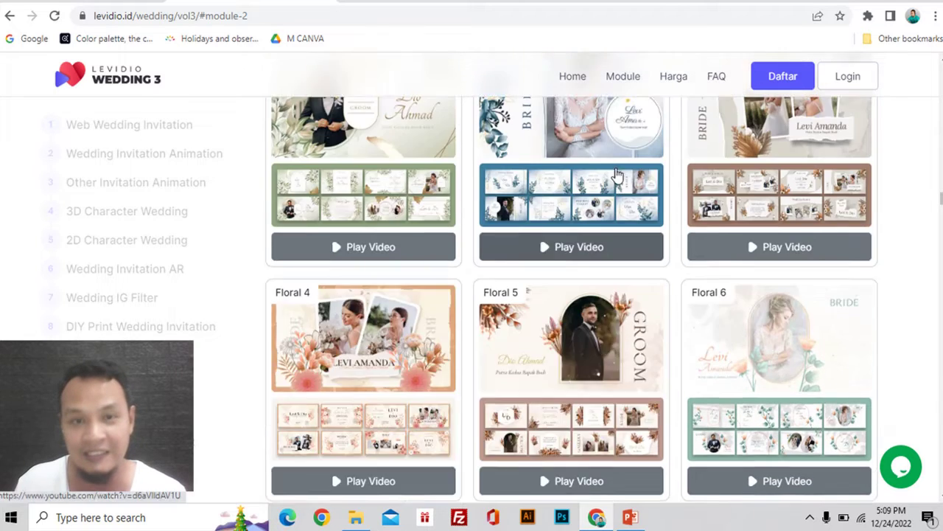
scroll(617, 184, "up", 3)
scroll(617, 204, "up", 2)
scroll(617, 205, "up", 4)
scroll(617, 206, "up", 2)
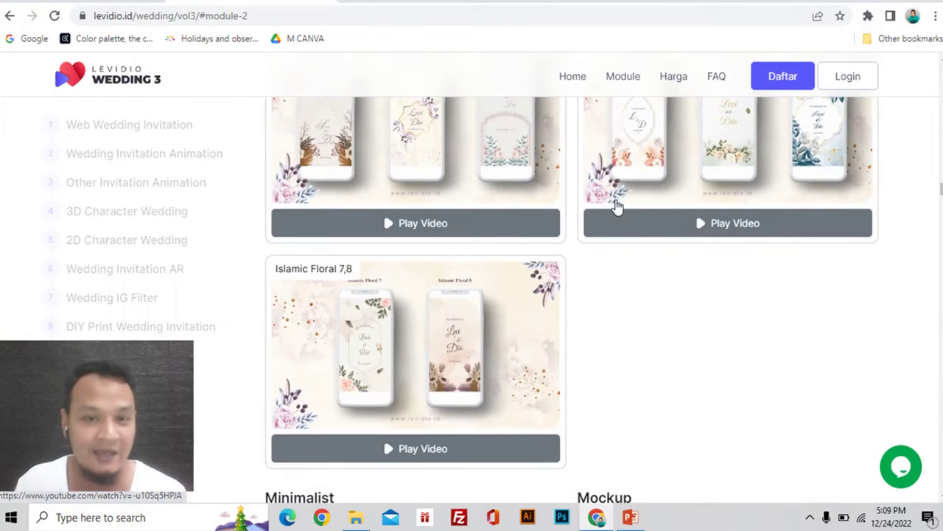
scroll(618, 207, "up", 4)
scroll(617, 206, "up", 2)
scroll(618, 206, "up", 1)
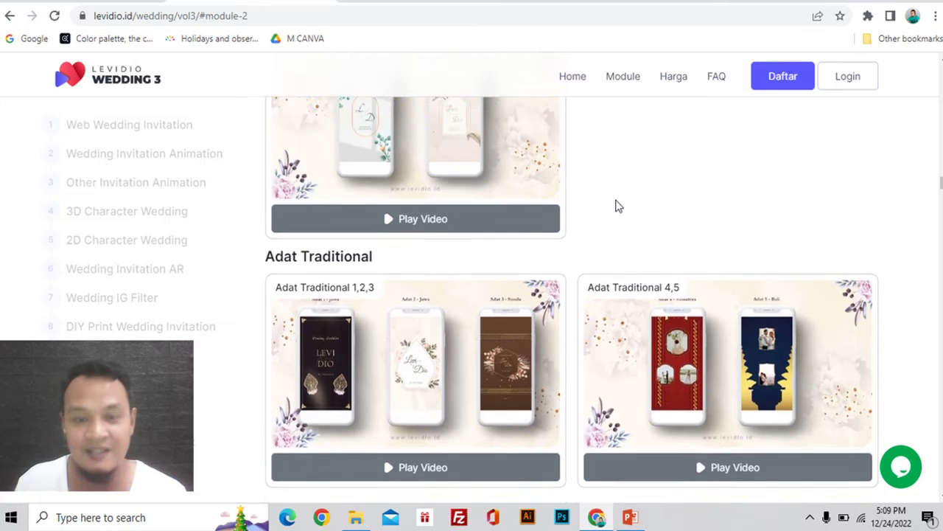
scroll(618, 207, "up", 2)
scroll(617, 206, "up", 2)
scroll(617, 206, "up", 3)
scroll(618, 207, "up", 2)
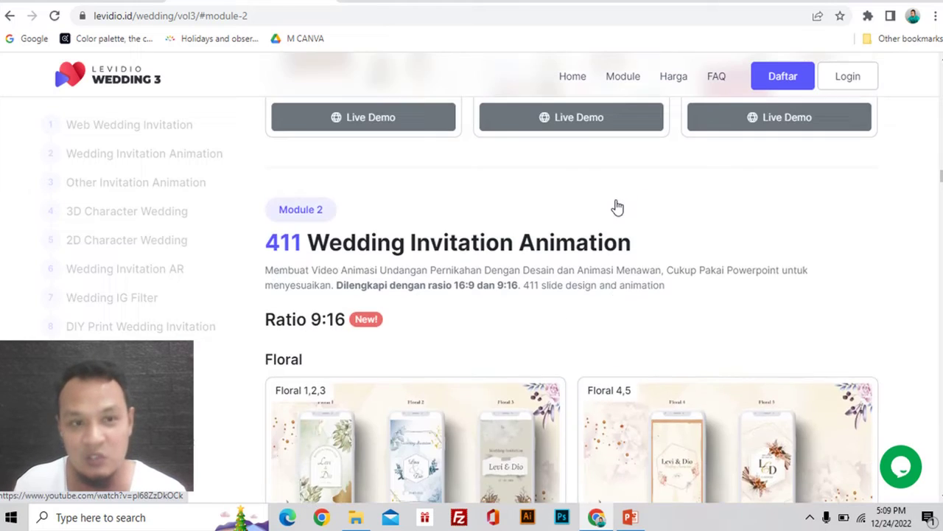
scroll(617, 208, "up", 3)
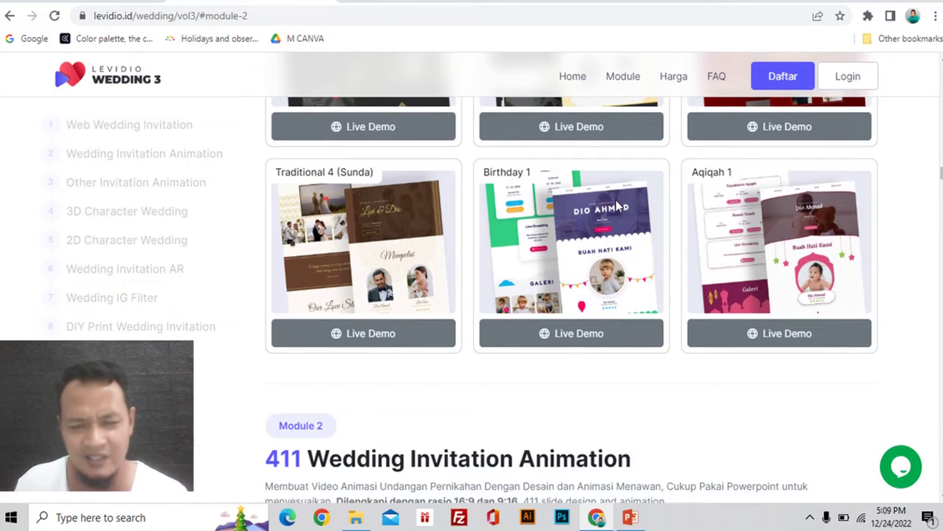
scroll(616, 203, "down", 1)
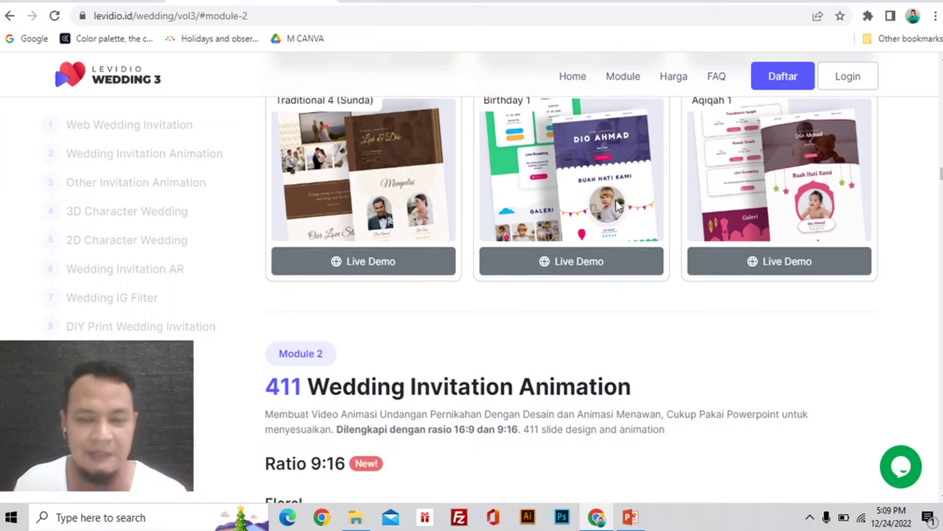
scroll(618, 207, "down", 3)
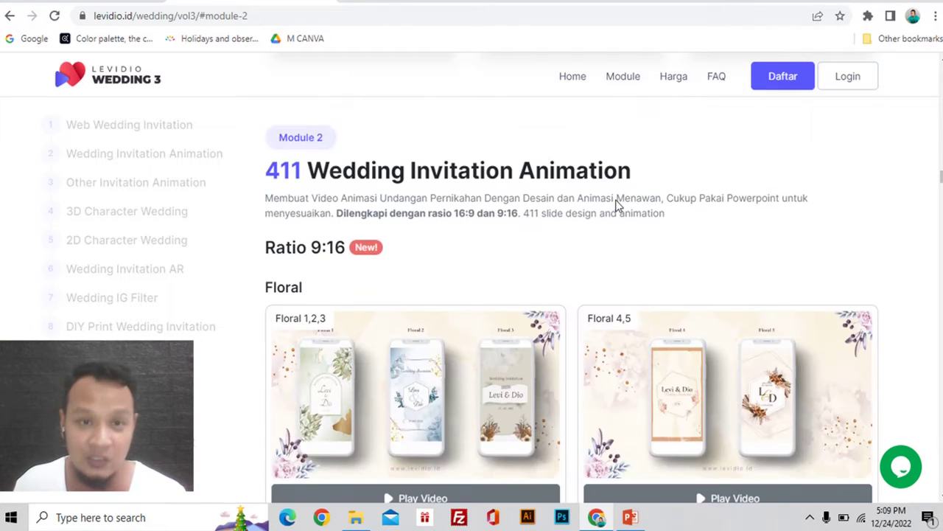
scroll(618, 207, "down", 2)
scroll(618, 207, "down", 3)
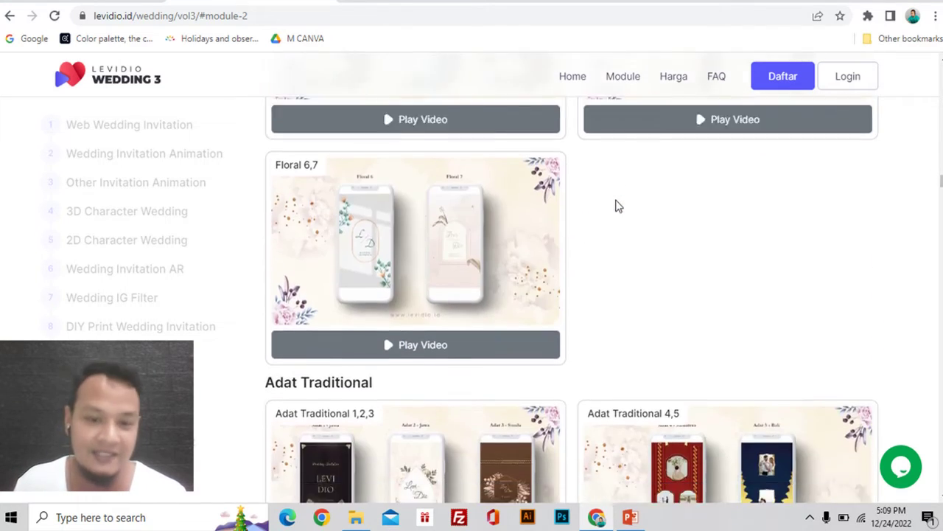
scroll(617, 207, "down", 3)
scroll(617, 207, "down", 4)
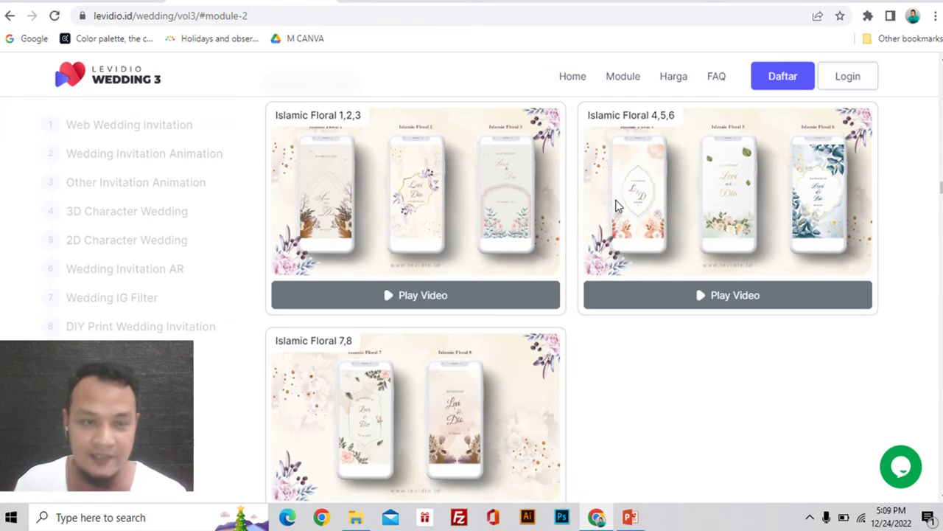
scroll(616, 203, "up", 3)
scroll(268, 120, "up", 1)
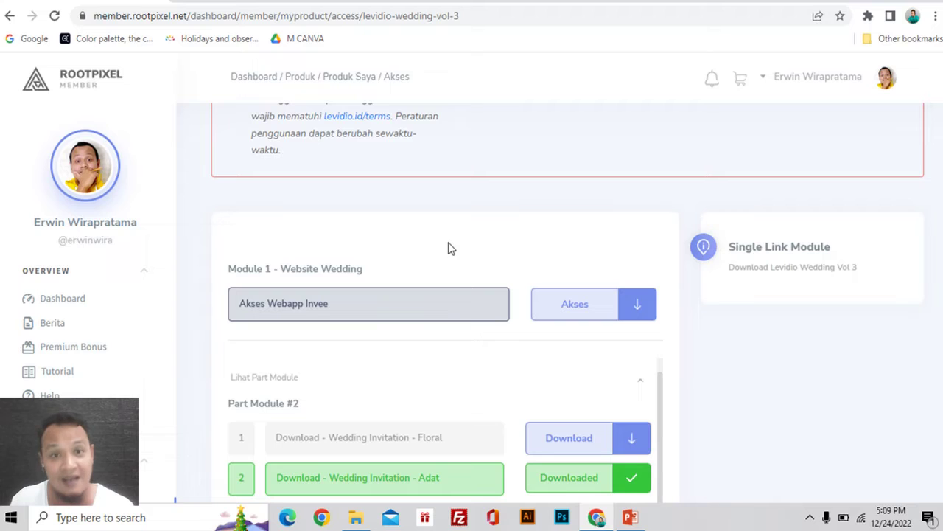
Step: Check the Part Module #2 download list, then bring the PowerPoint template forward
scroll(451, 248, "down", 3)
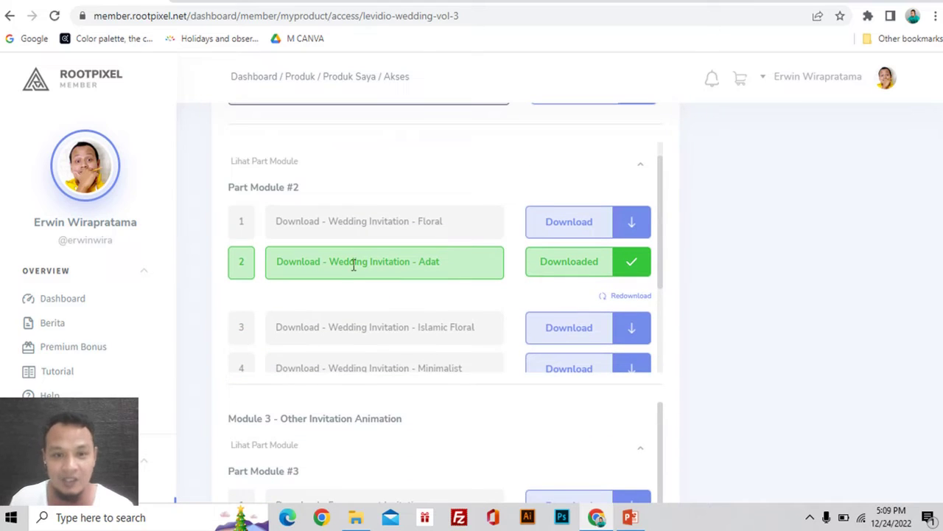
scroll(343, 266, "up", 1)
scroll(342, 271, "up", 1)
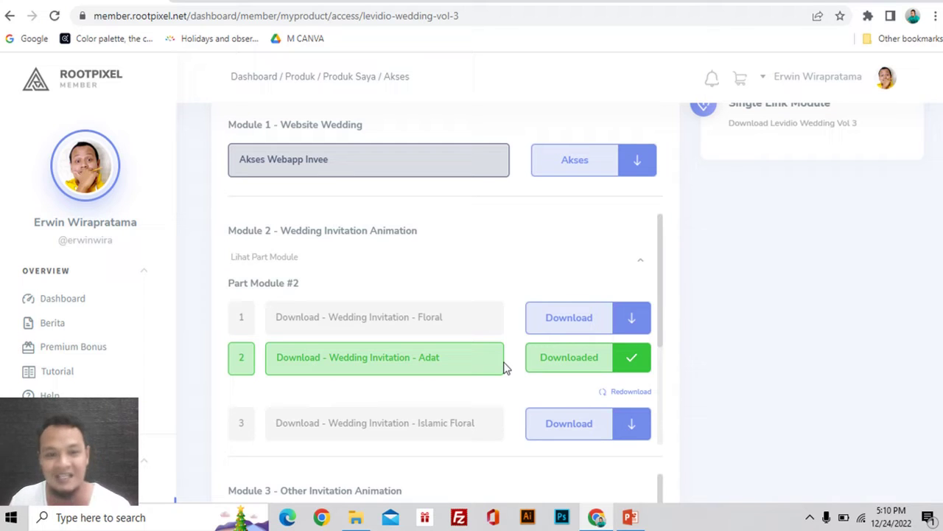
left_click(631, 518)
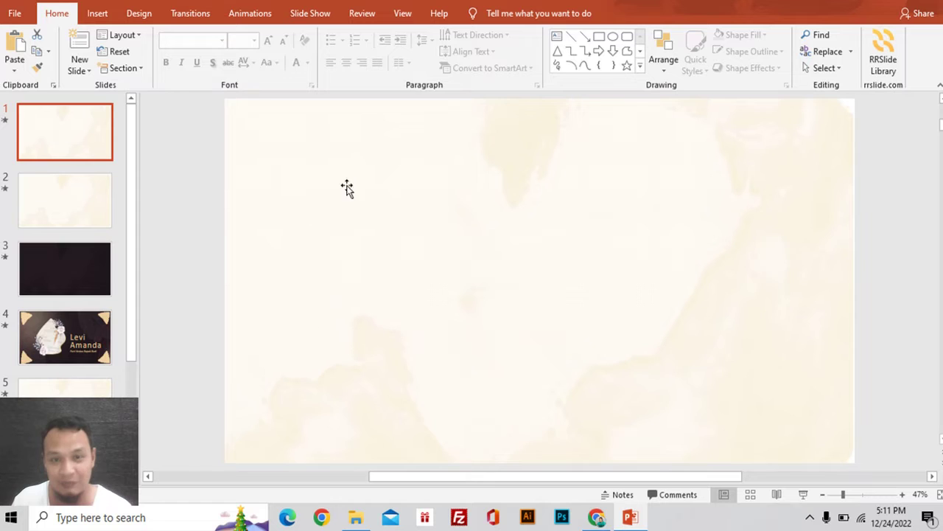
left_click(93, 211)
left_click(6, 191)
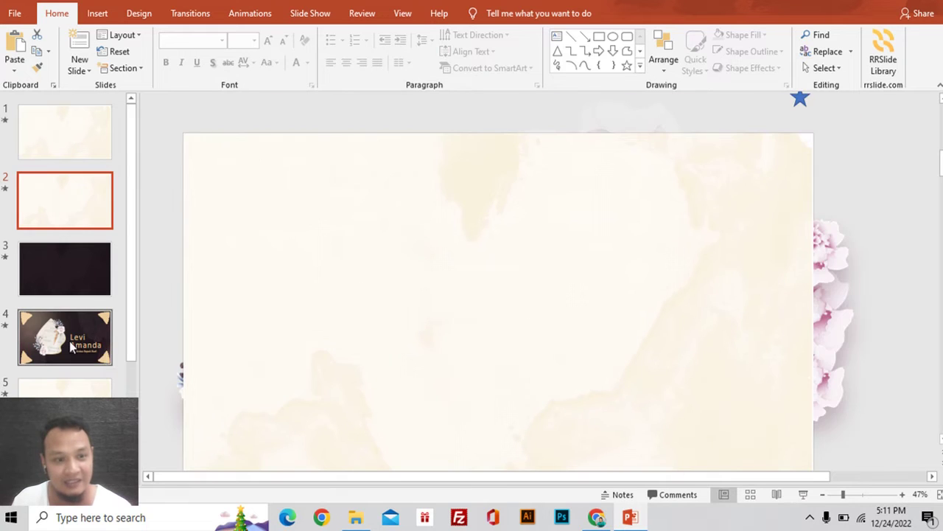
left_click(69, 340)
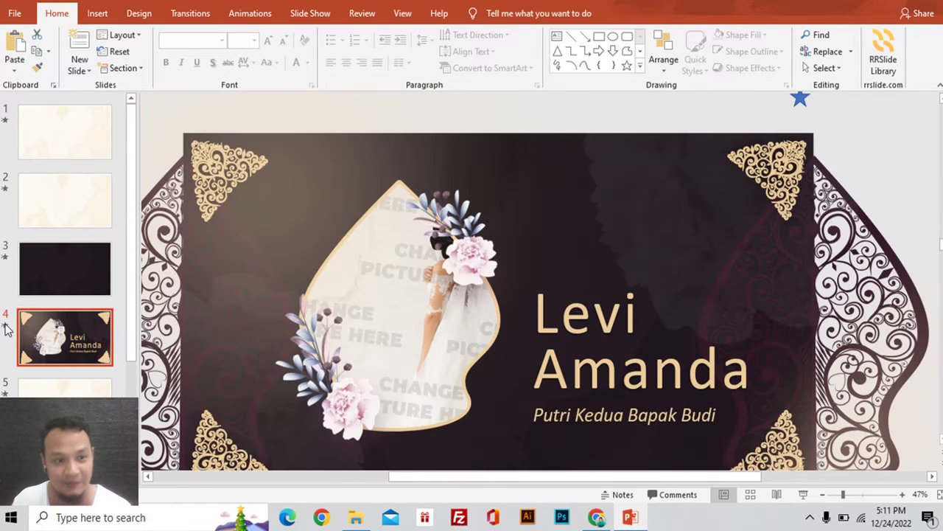
left_click(4, 325)
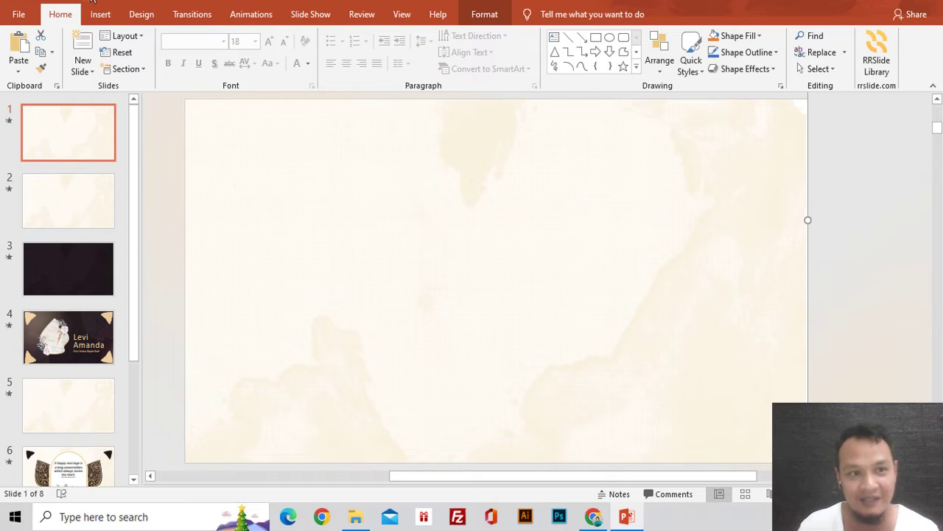
Step: Open the Selection Pane and hide slide 1's BG TRANSITION background group
left_click(662, 68)
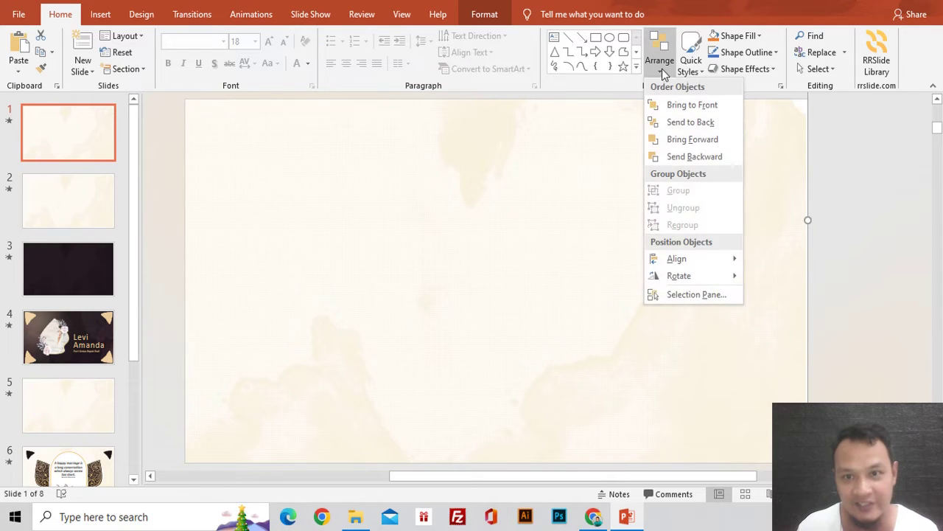
left_click(683, 295)
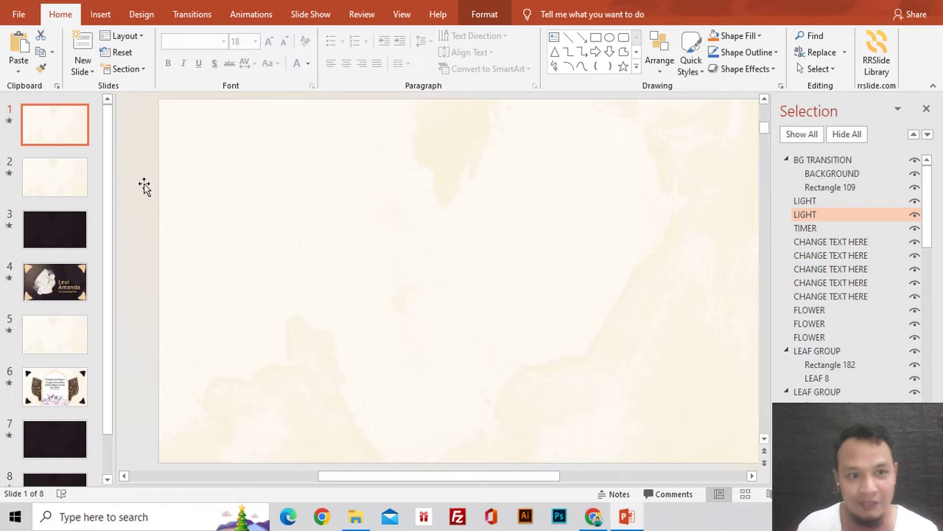
left_click(339, 199)
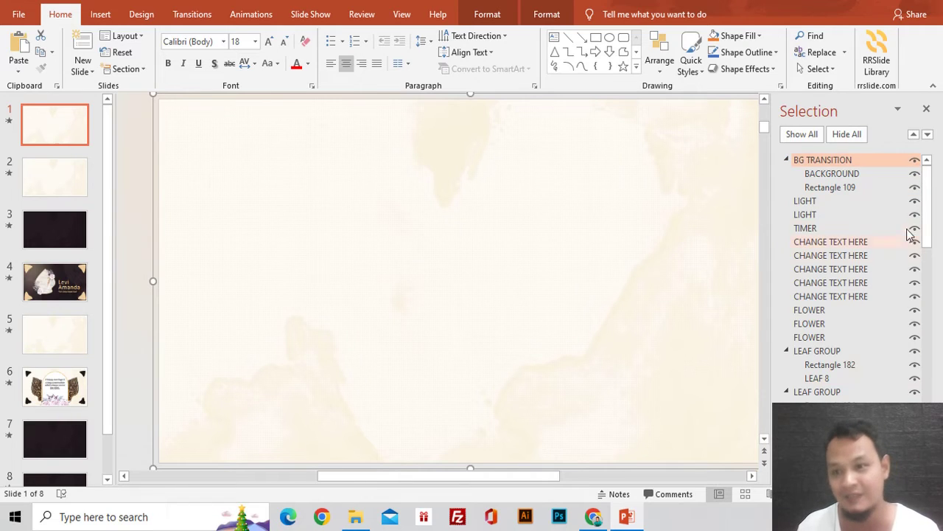
left_click(914, 161)
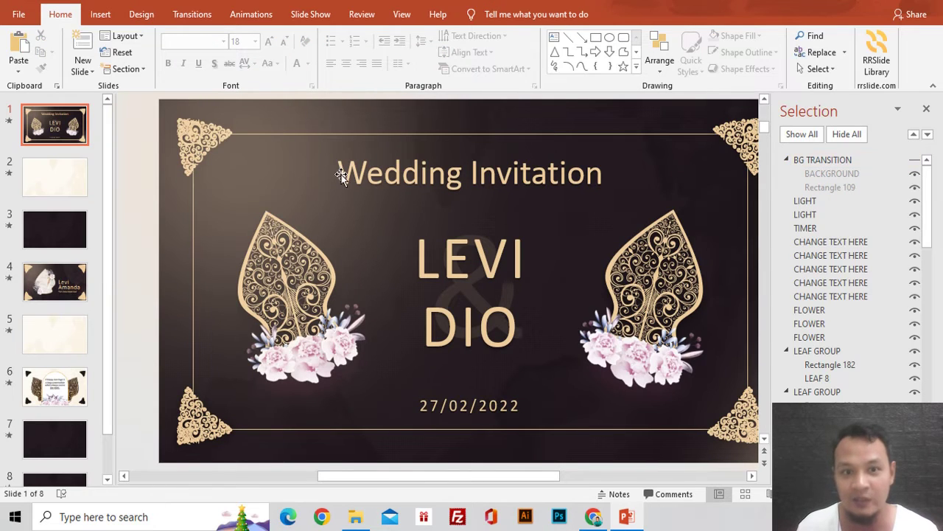
scroll(827, 238, "down", 1)
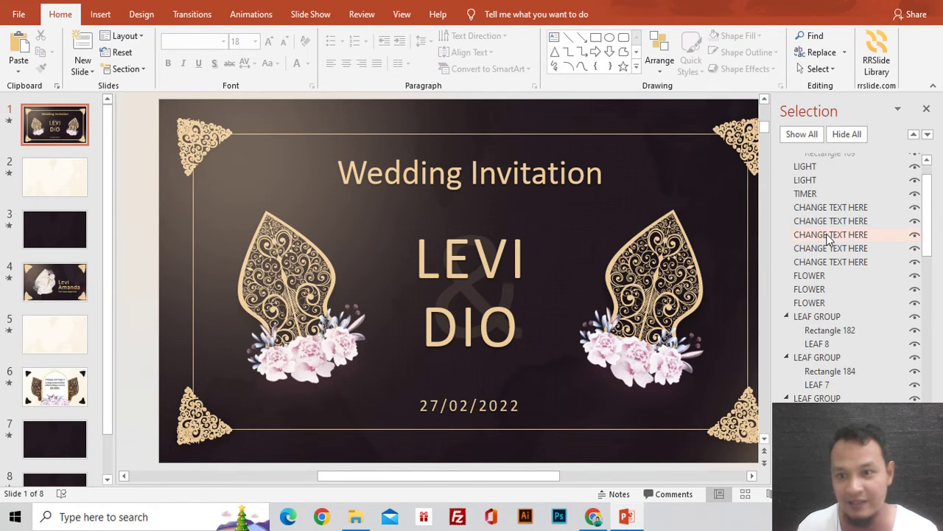
scroll(827, 238, "up", 1)
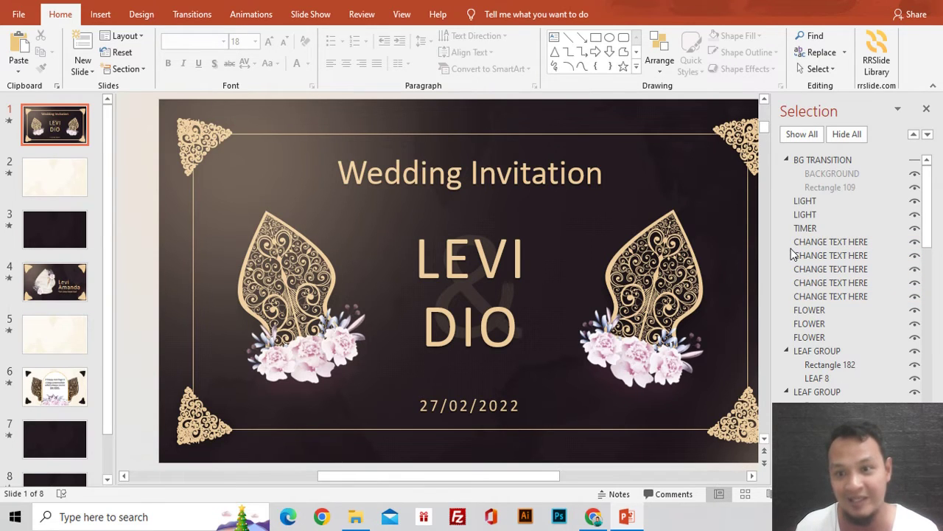
Step: Select the five CHANGE TEXT HERE text boxes: title, LEVI, DIO and the date
left_click(830, 243)
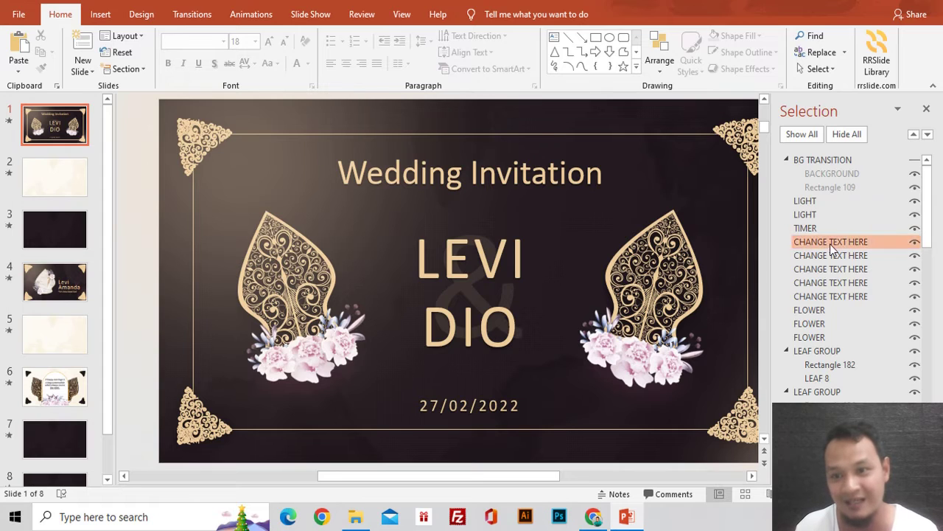
left_click(837, 255, "ctrl")
left_click(844, 268, "ctrl")
left_click(844, 282, "ctrl")
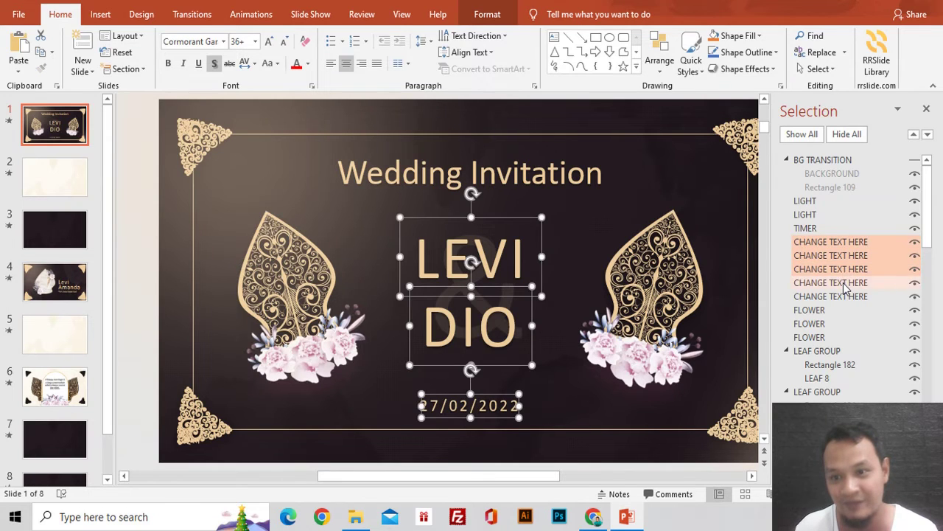
left_click(846, 297, "ctrl")
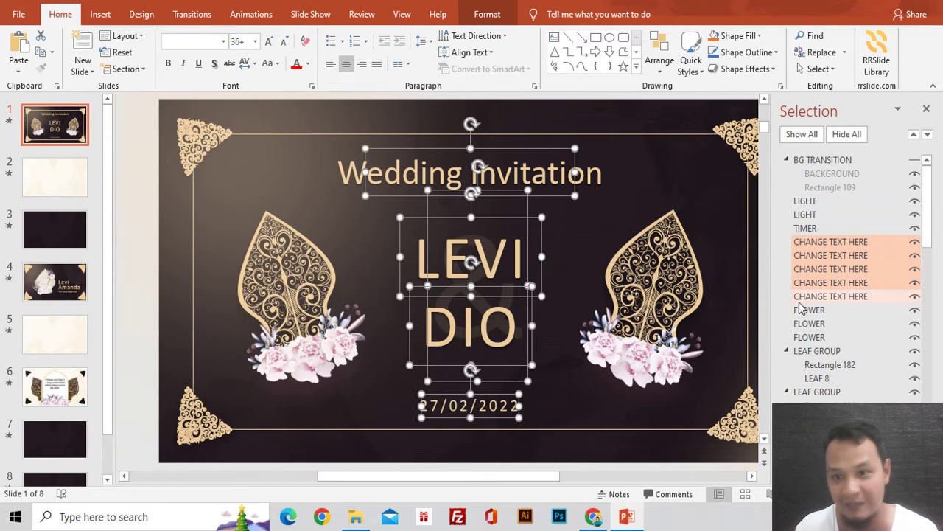
left_click(850, 242, "ctrl")
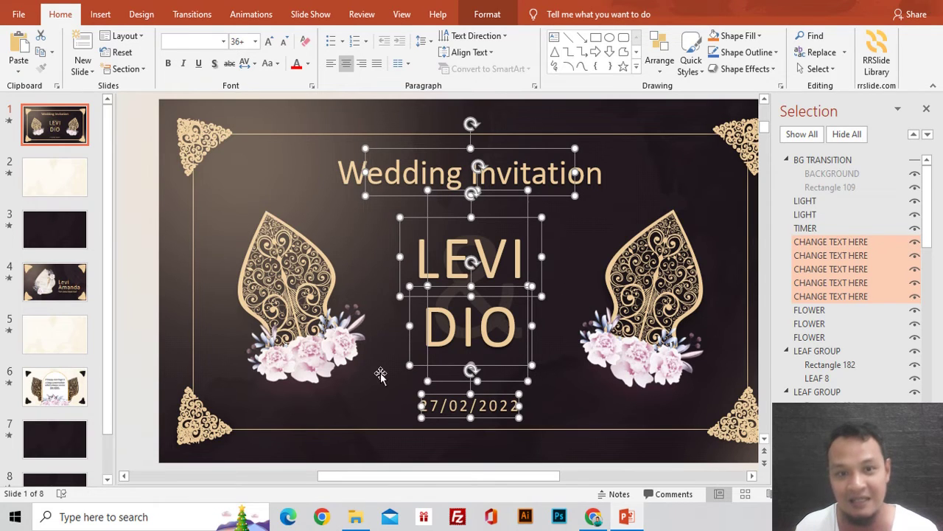
Step: Hide all layers, then make the five CHANGE TEXT HERE text boxes visible again
left_click(847, 135)
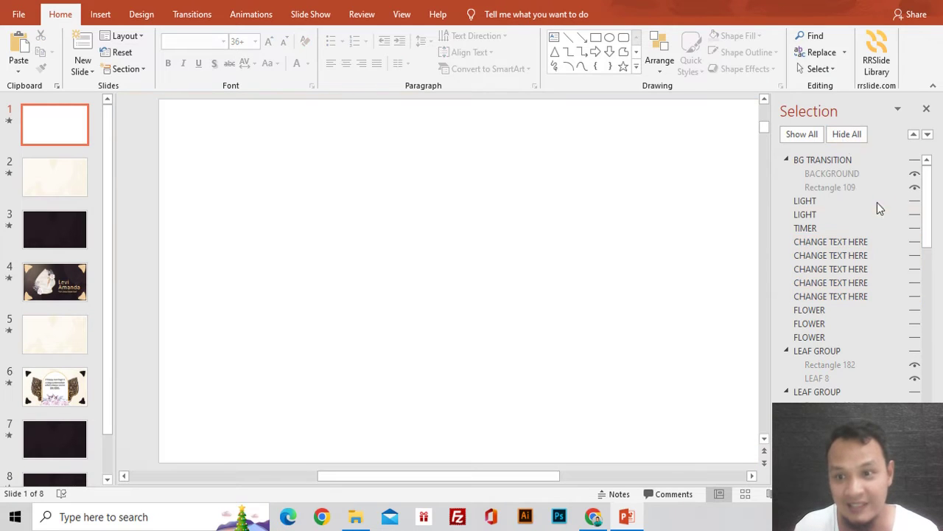
left_click(877, 244)
left_click(873, 255, "ctrl")
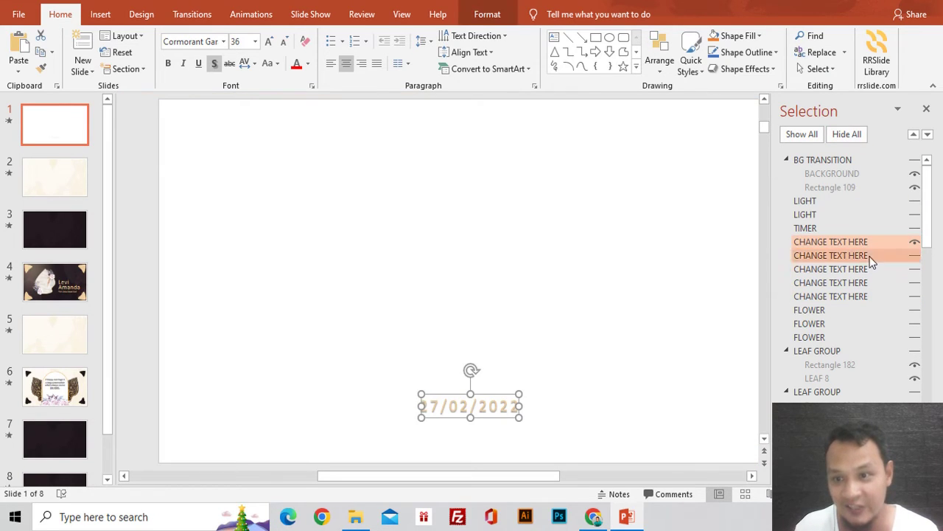
left_click(866, 274, "ctrl")
left_click(866, 286, "ctrl")
left_click(865, 293, "ctrl")
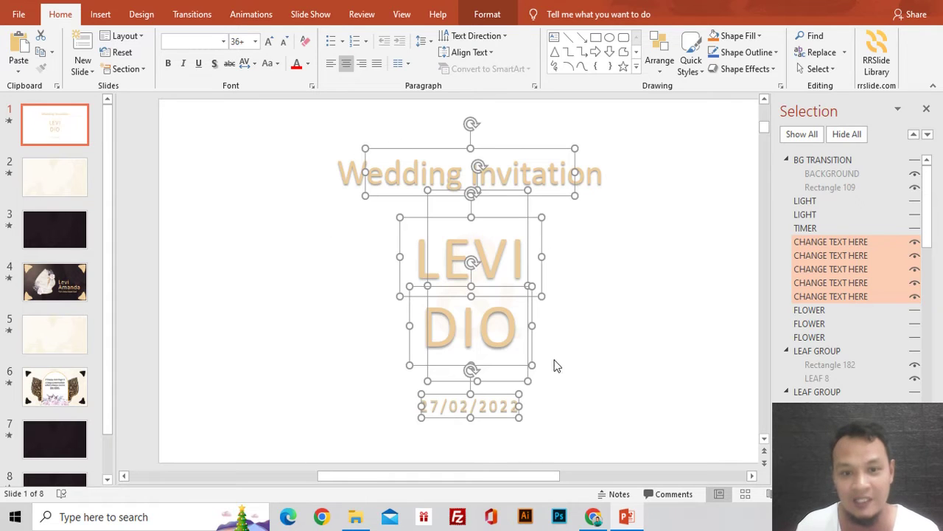
Step: Apply the Berkshire Swash font to the selected text boxes
left_click(189, 46)
type("Berkshire Swash")
key("Return")
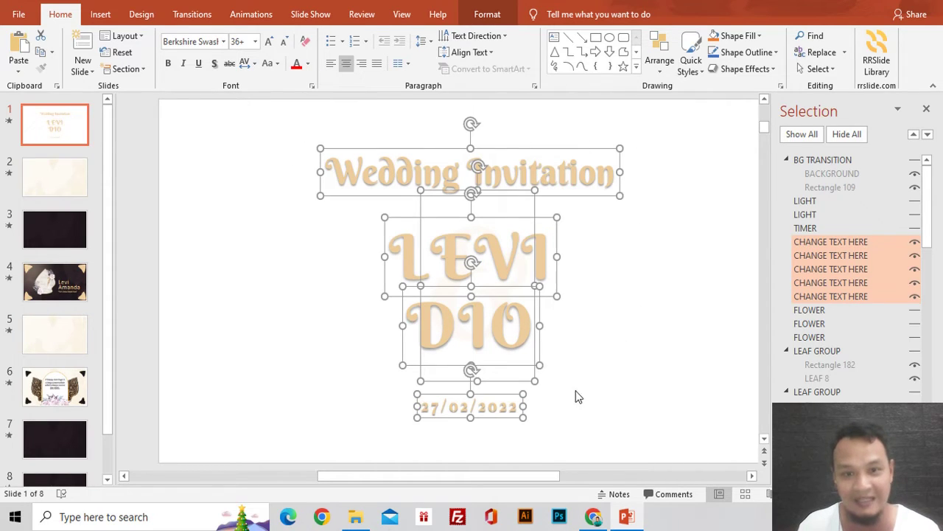
left_click(560, 302)
Step: Replace LEVI with Ahmad and DIO with Dewi, then show all objects again
left_click(450, 272)
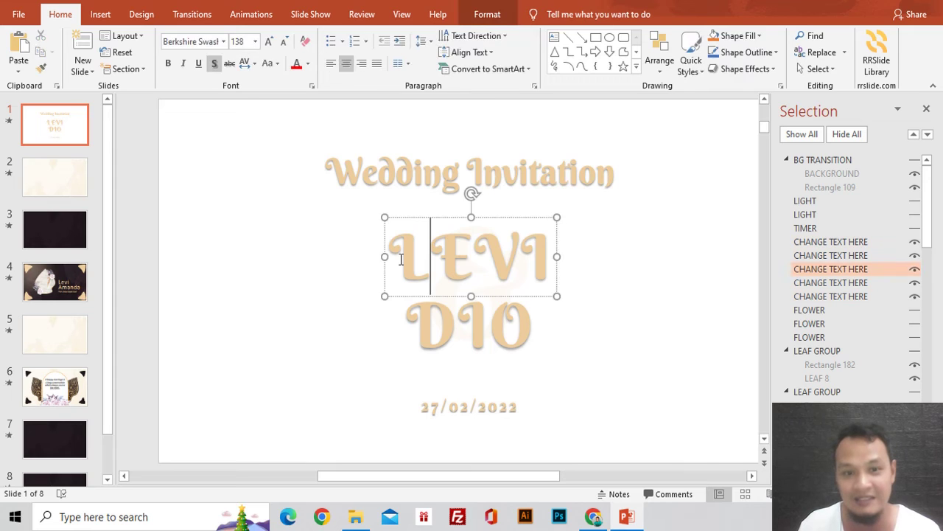
left_click_drag(390, 257, 547, 259)
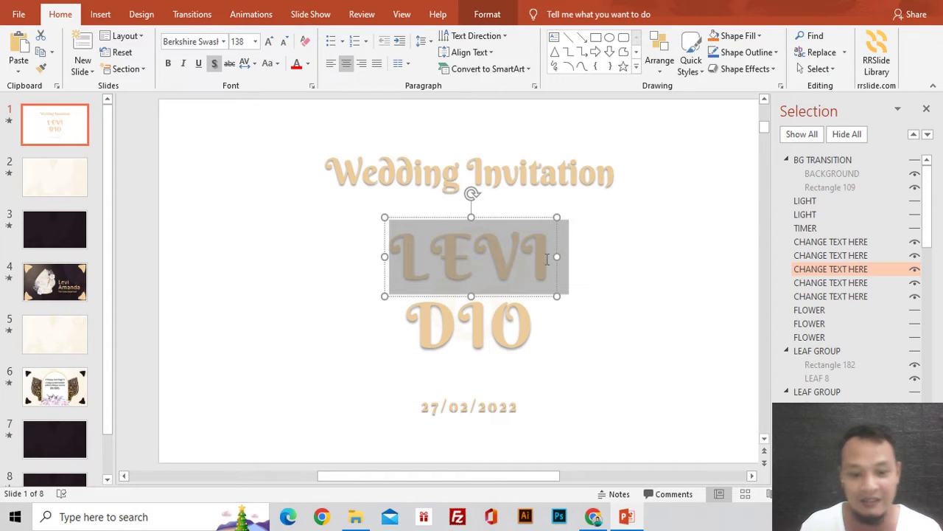
type("Ahma")
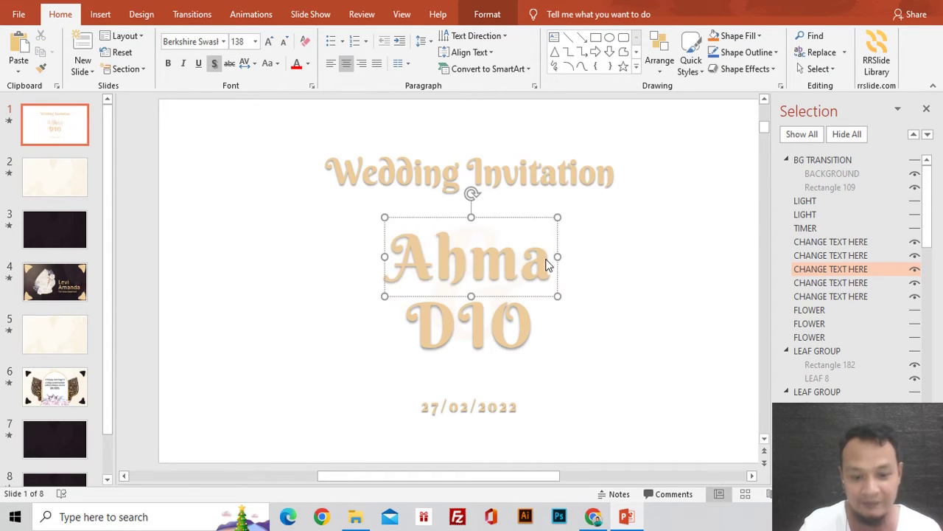
type("d")
left_click(426, 315)
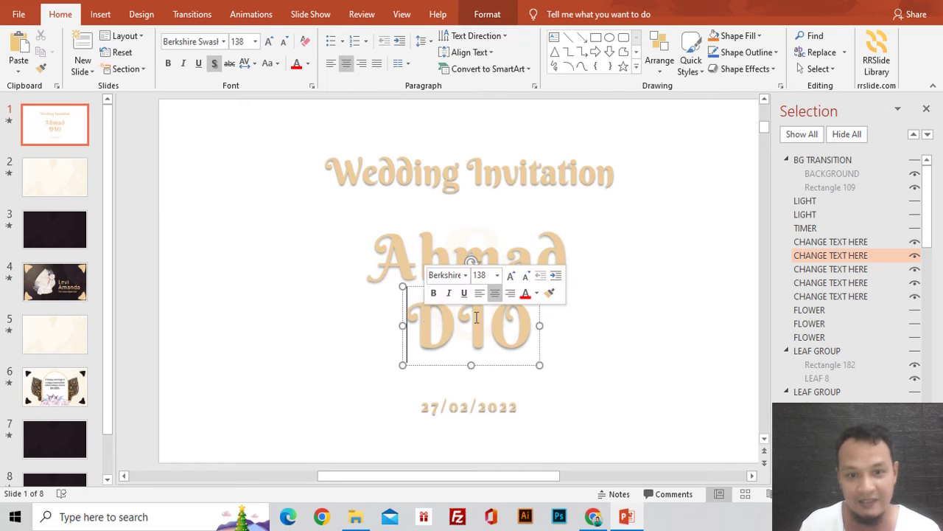
left_click_drag(407, 324, 531, 324)
type("De")
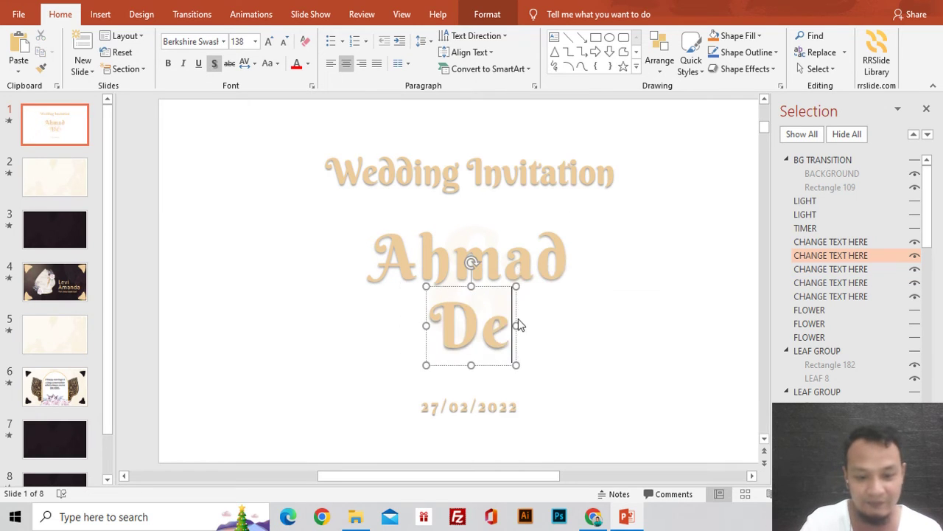
type("wi")
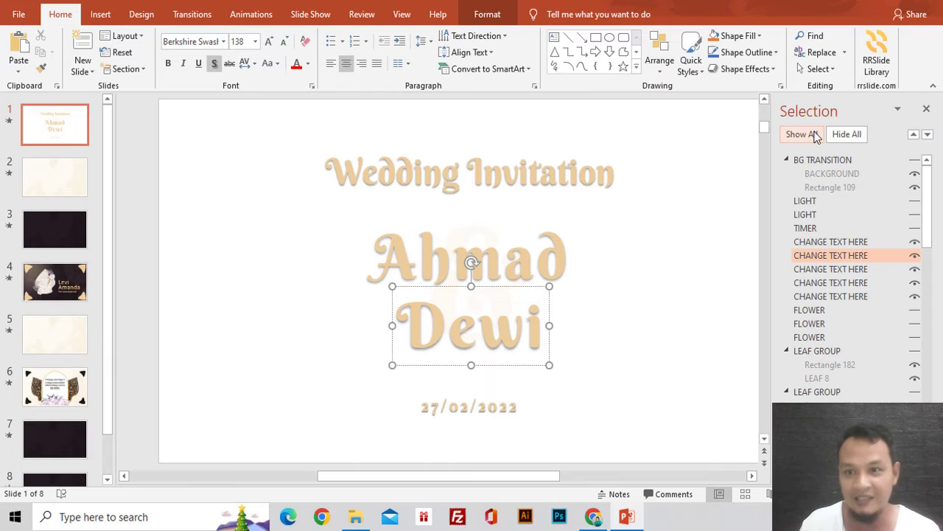
left_click(812, 136)
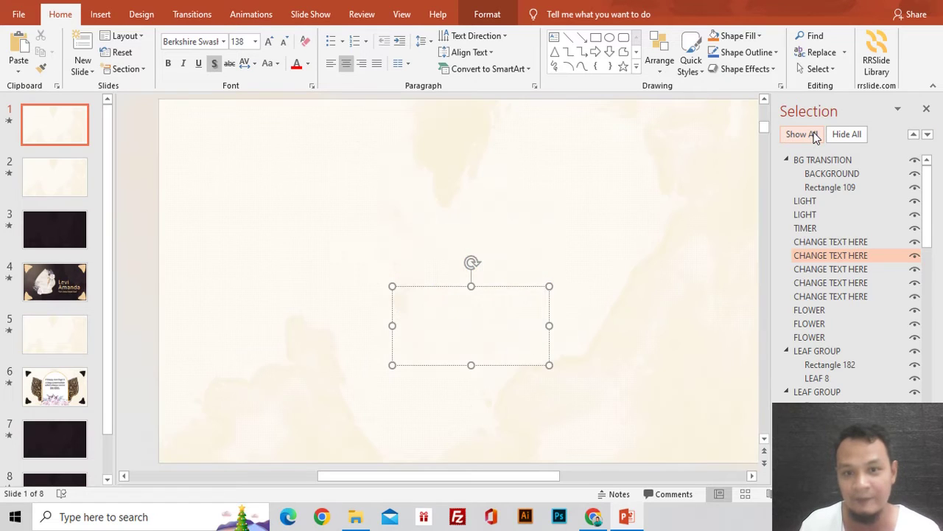
left_click(11, 127)
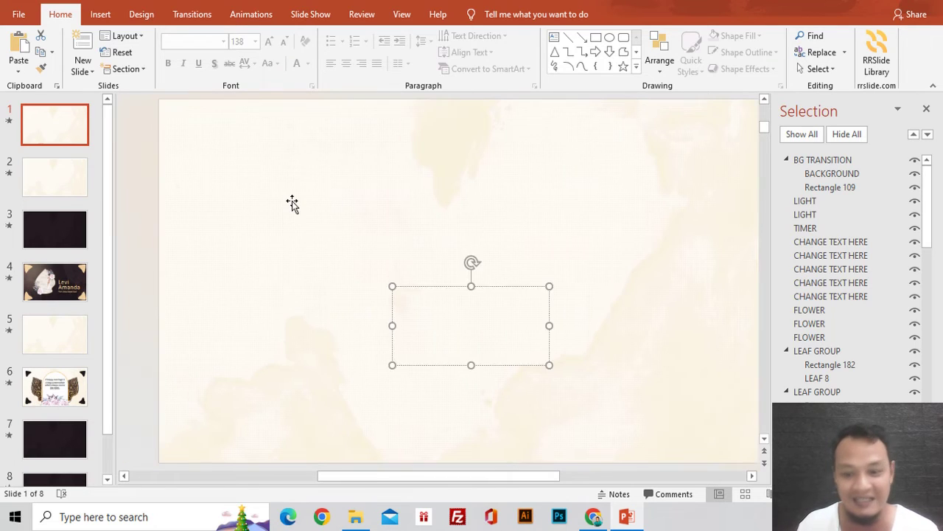
key("Escape")
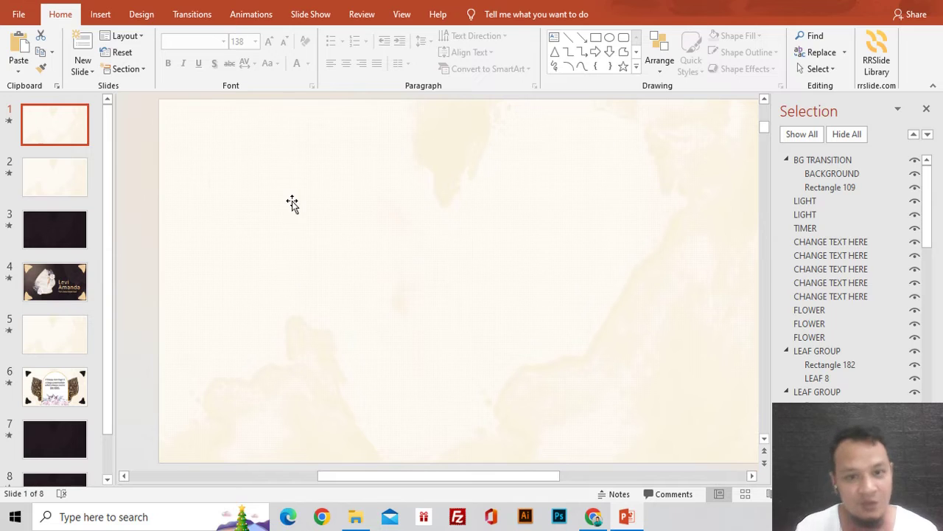
left_click(65, 293)
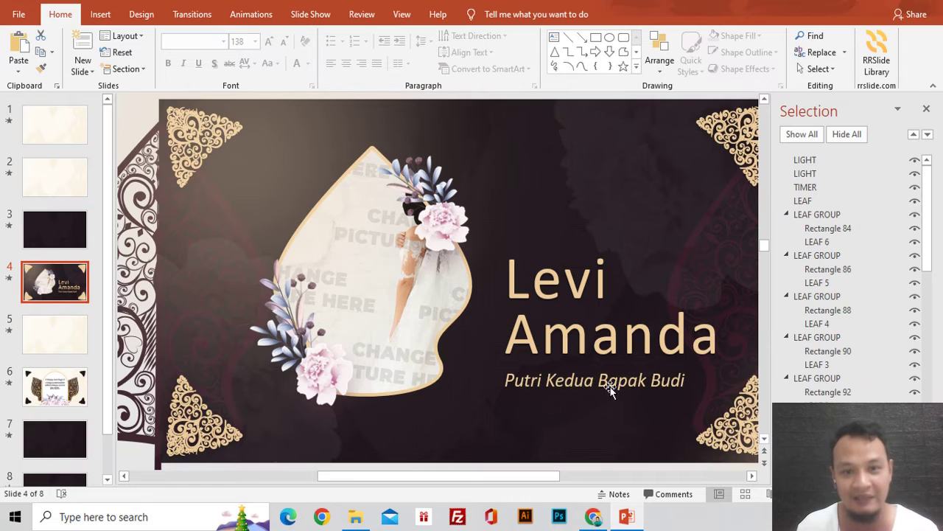
Step: Preview slide 4, locate CHANGE IMAGE HERE and GRAPHIC SHAPE, then hide all objects
left_click(9, 278)
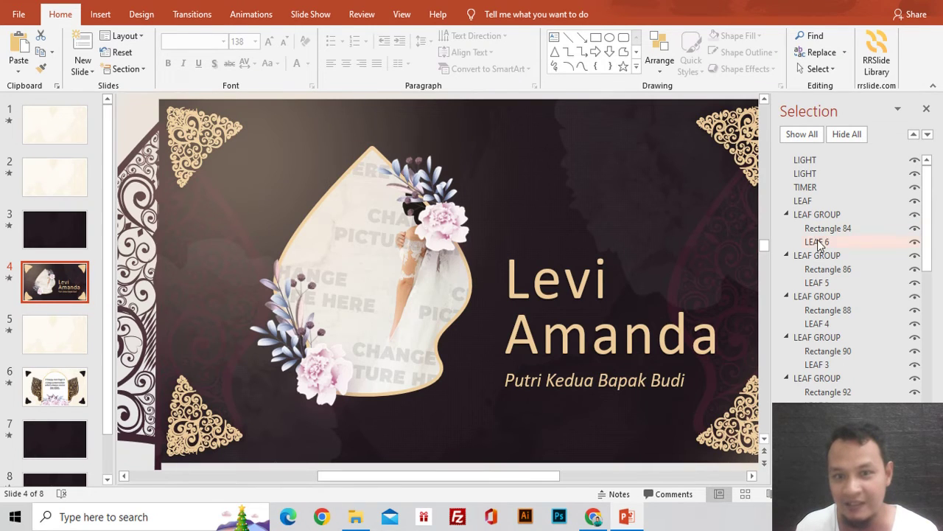
scroll(840, 240, "down", 2)
scroll(849, 237, "down", 2)
scroll(849, 237, "down", 2)
scroll(849, 235, "down", 2)
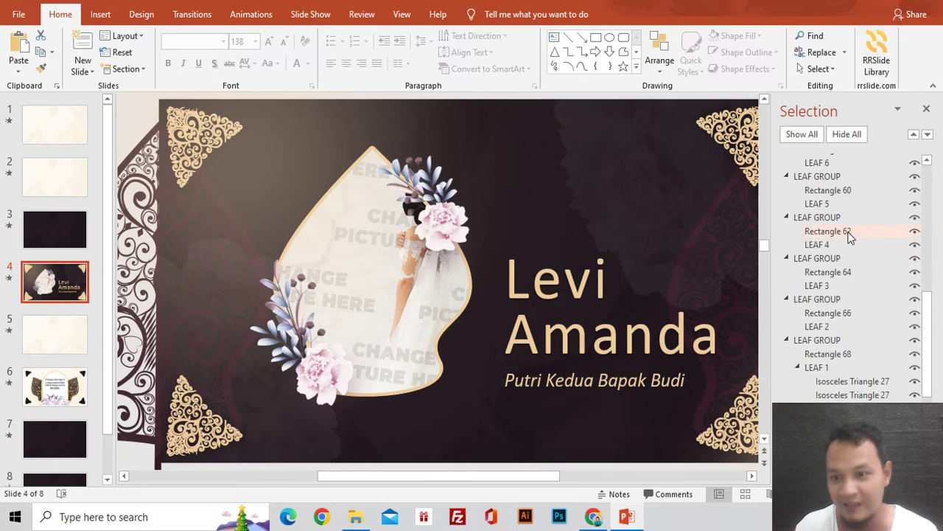
scroll(849, 236, "down", 2)
scroll(850, 239, "down", 1)
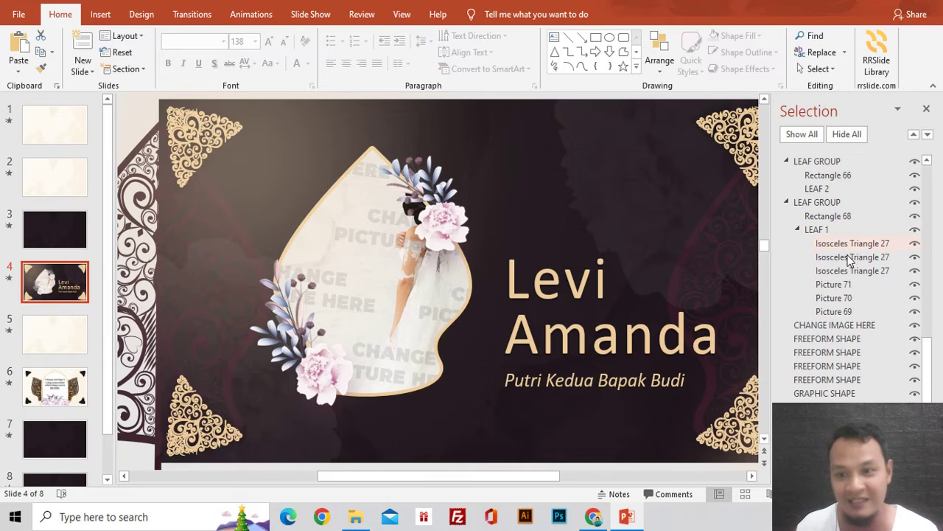
left_click(852, 326)
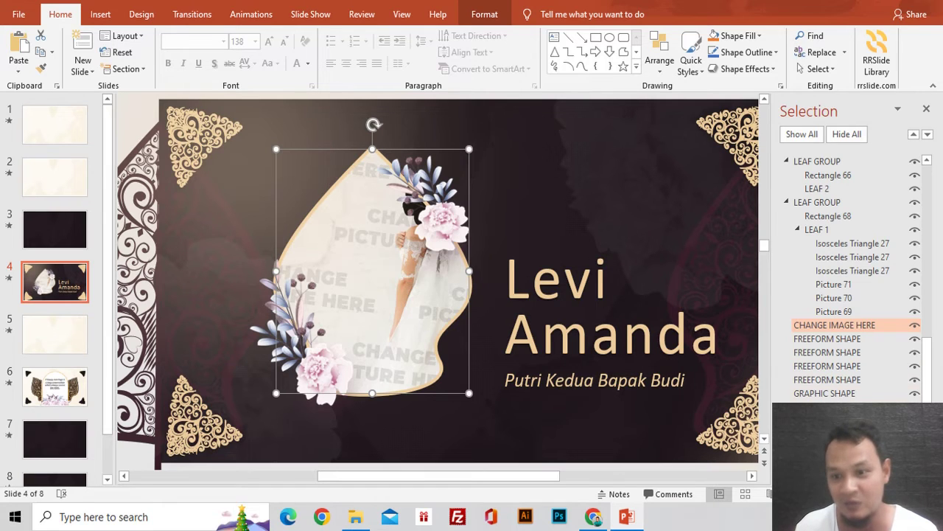
left_click(839, 394)
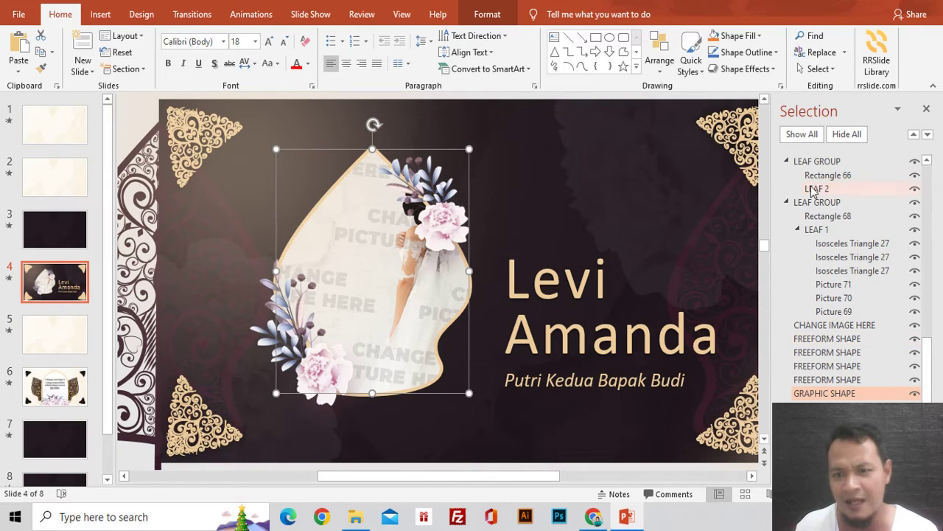
left_click(845, 136)
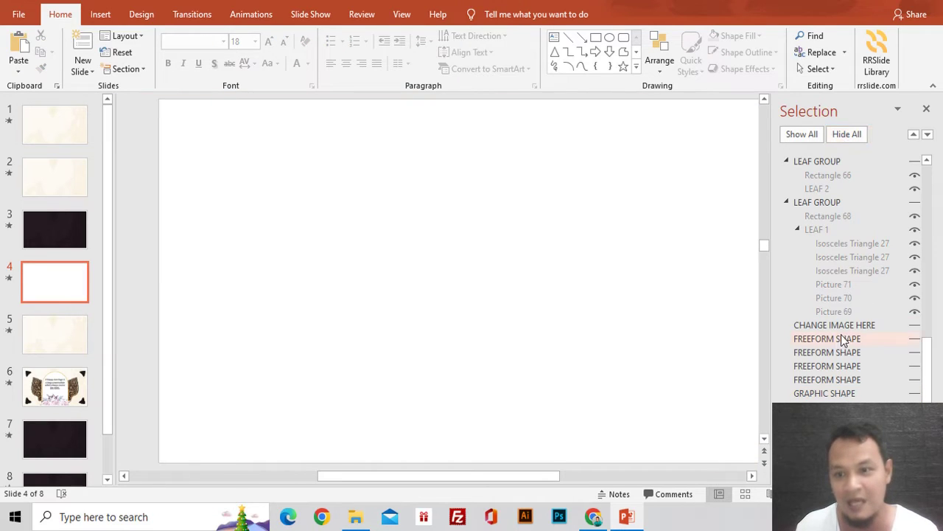
Step: Unhide CHANGE IMAGE HERE and GRAPHIC SHAPE, and replace the placeholder with the Bride 1 photo
left_click(886, 325)
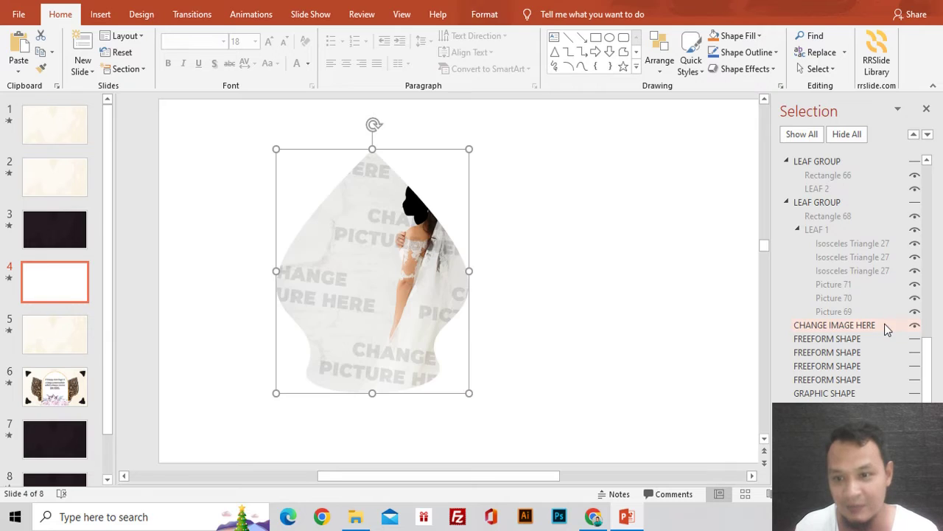
left_click(867, 395)
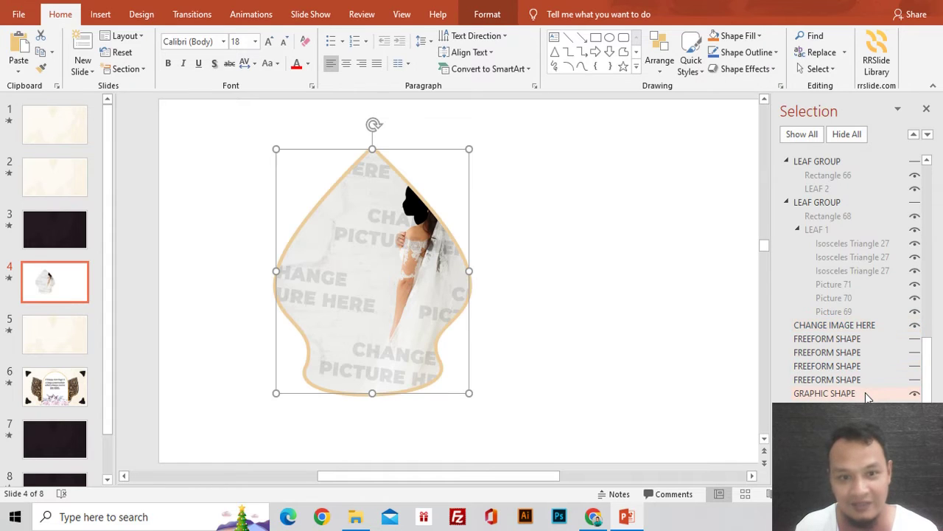
right_click(420, 280)
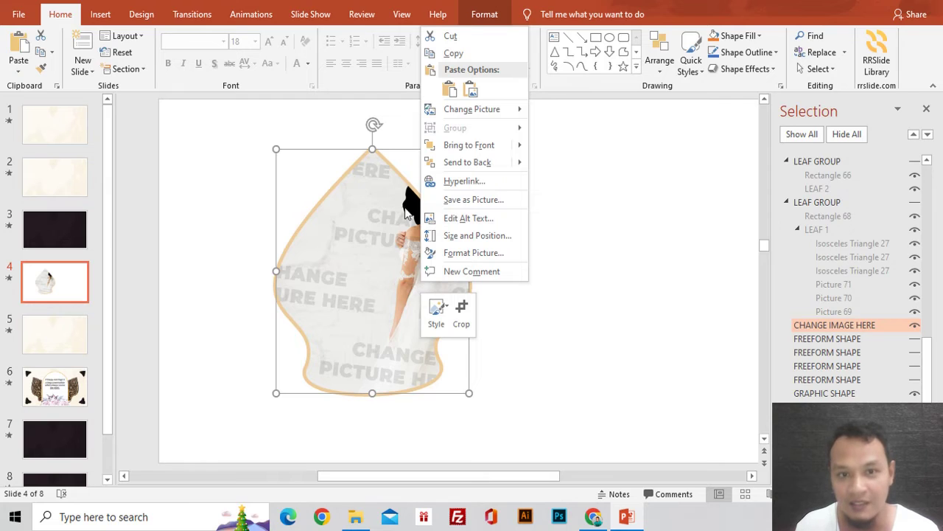
mouse_move(472, 109)
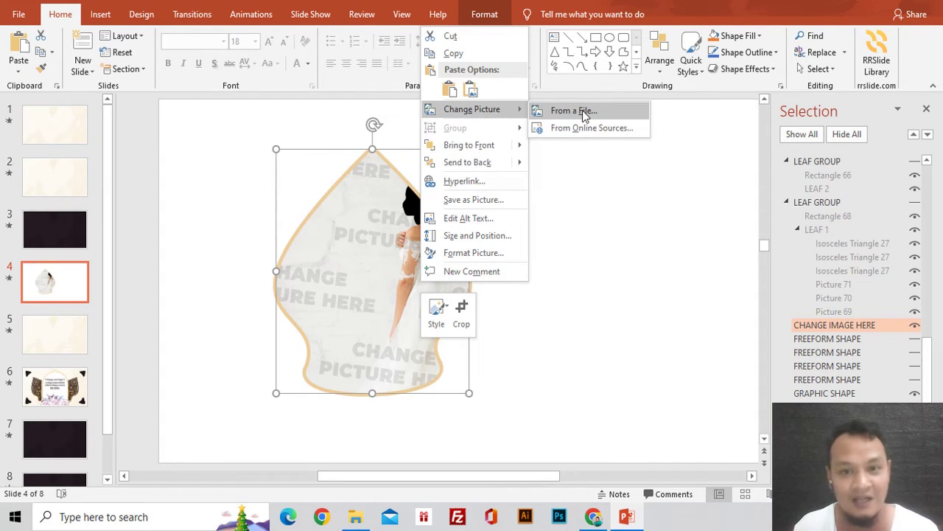
left_click(574, 110)
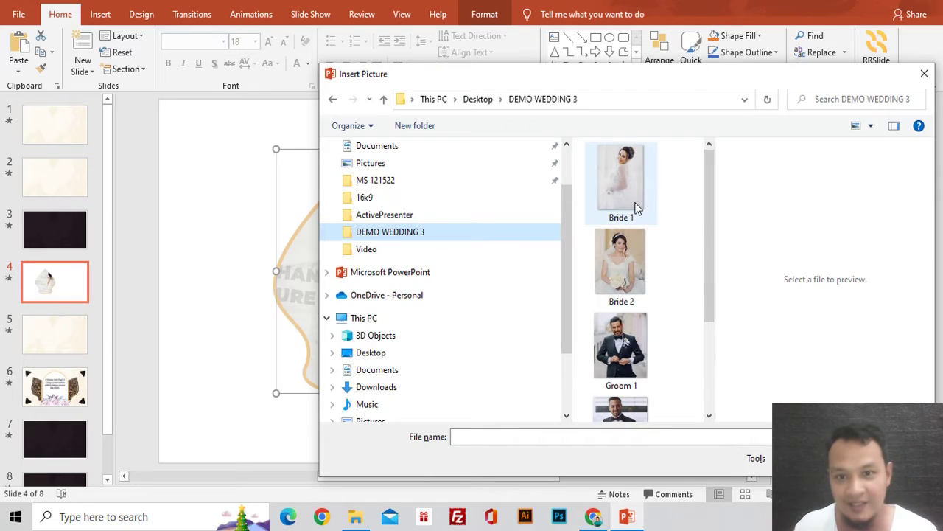
left_click(637, 209)
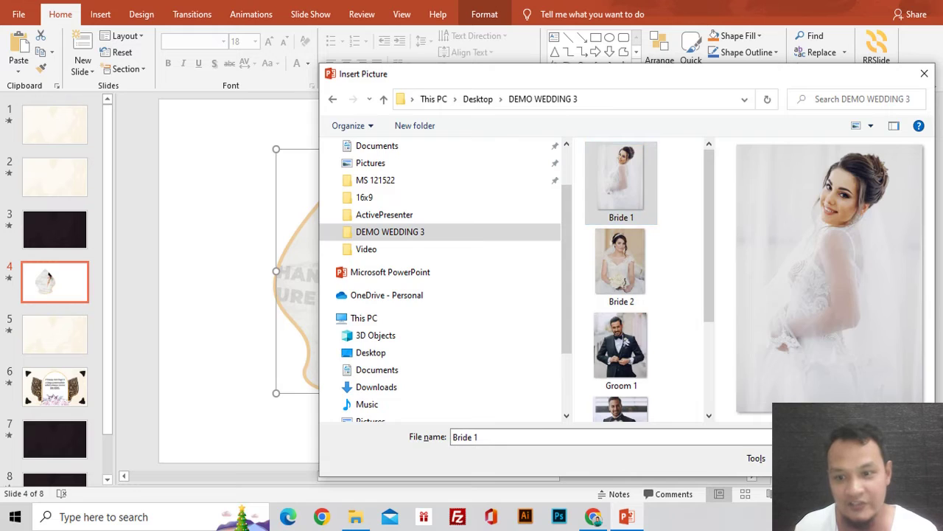
double_click(622, 181)
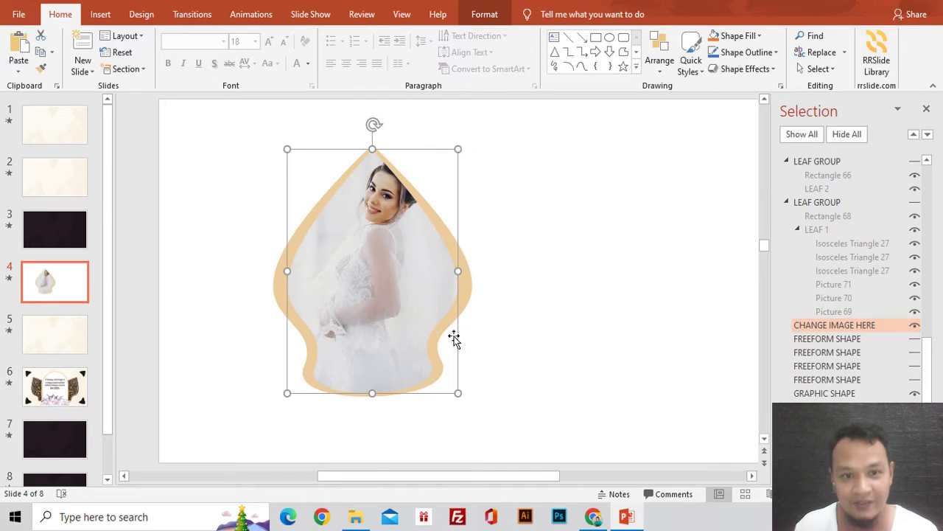
Step: Widen the Bride 1 photo on both sides to fill the frame, then show all objects
left_click_drag(457, 270, 462, 270)
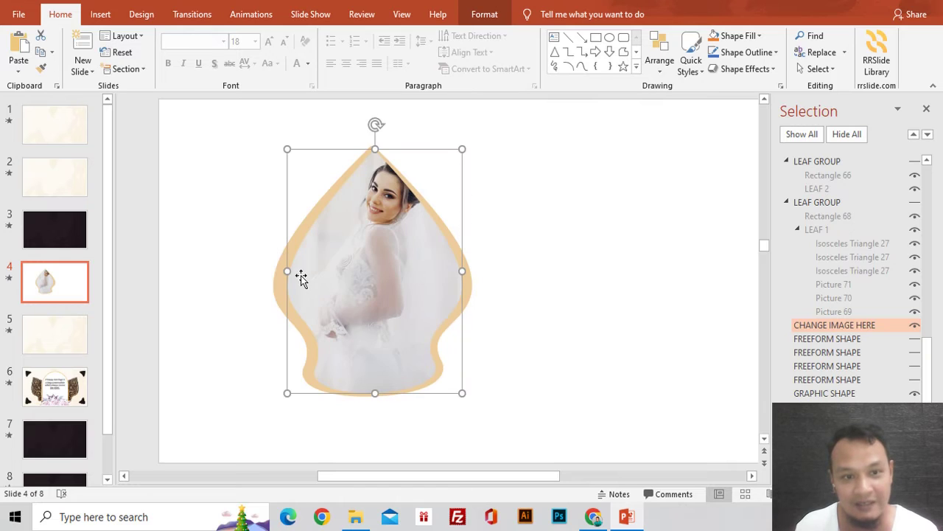
left_click_drag(289, 273, 282, 271)
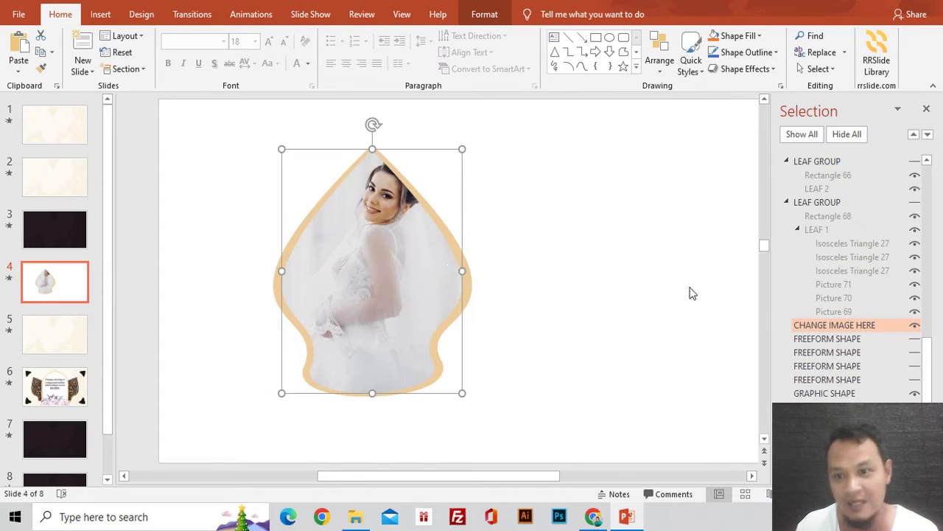
left_click(811, 136)
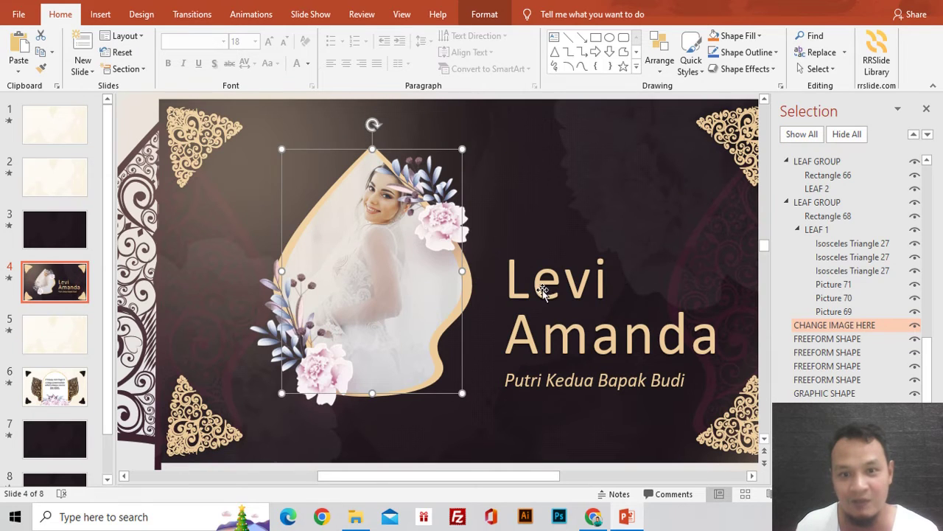
left_click(530, 291)
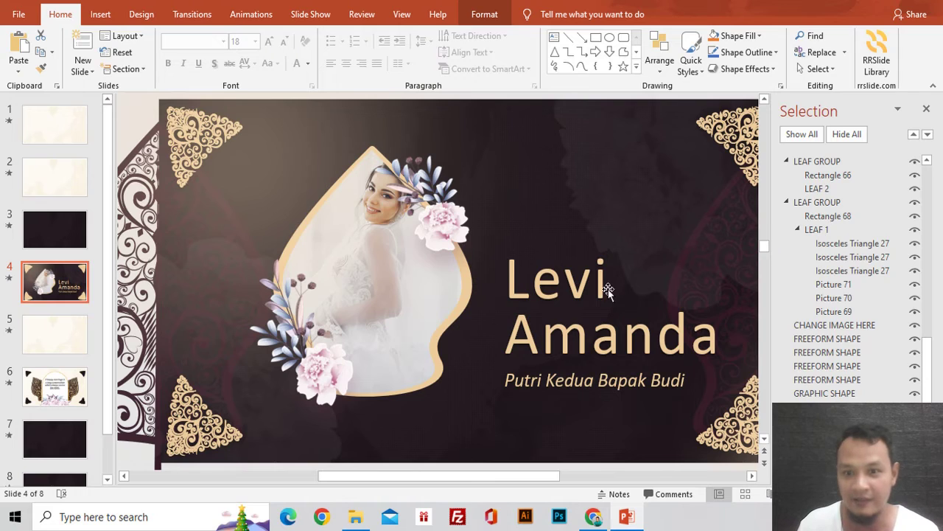
Step: In the Selection pane, hide all objects except the two name boxes and the subtitle
scroll(838, 340, "down", 2)
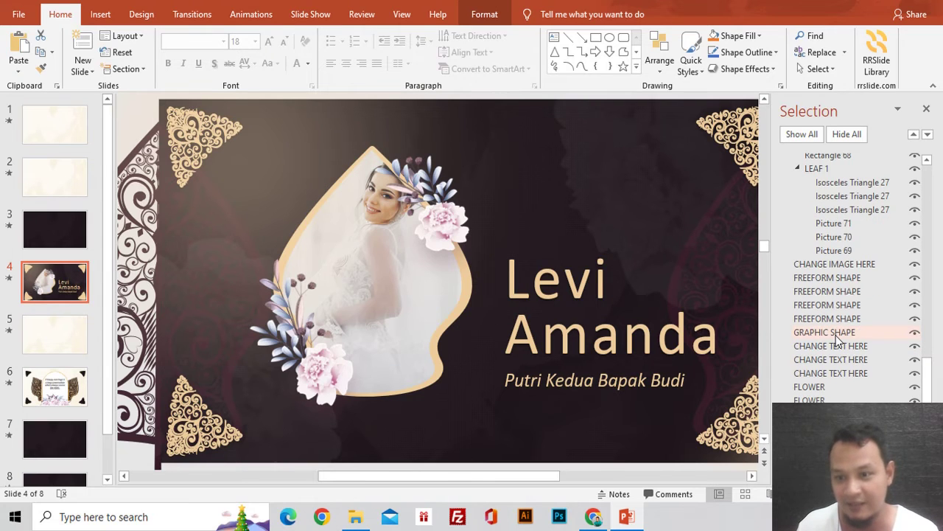
scroll(838, 339, "up", 4)
scroll(837, 339, "up", 3)
scroll(837, 339, "up", 3)
scroll(837, 340, "up", 3)
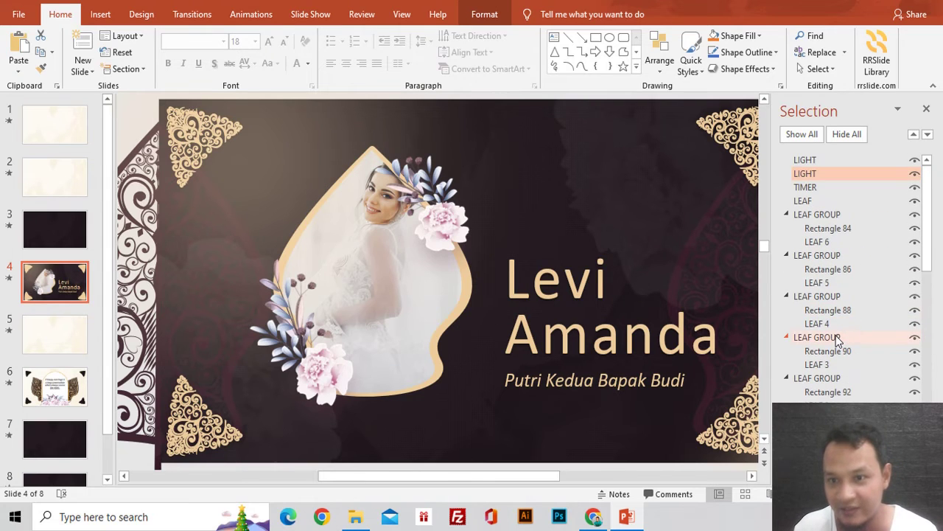
scroll(838, 341, "down", 5)
scroll(837, 340, "down", 5)
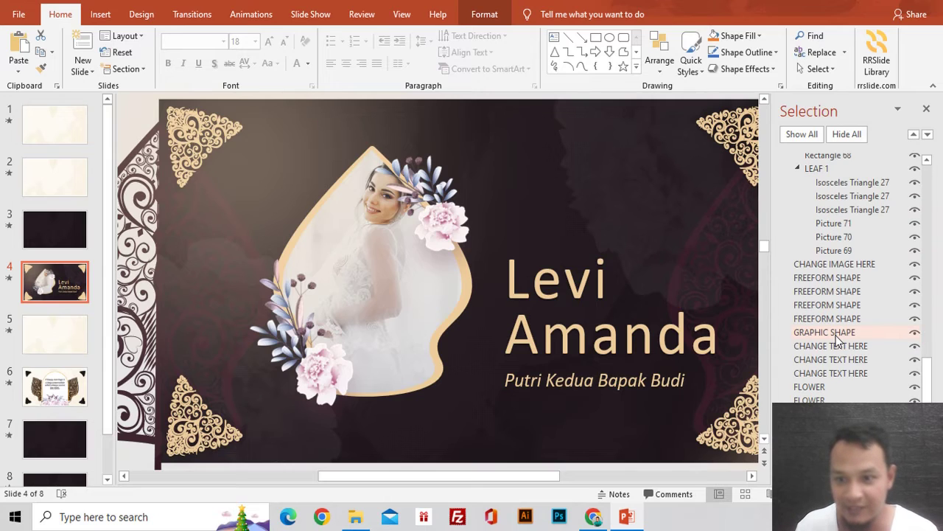
left_click(837, 347)
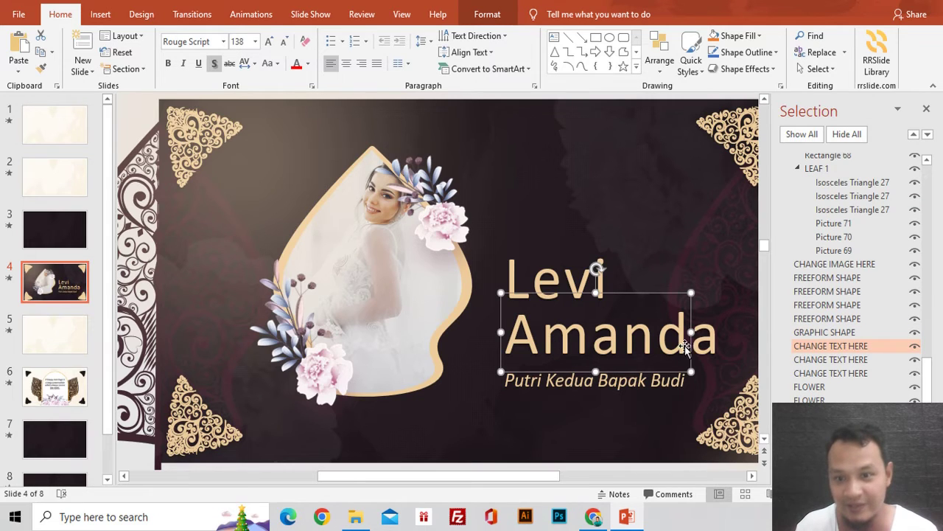
left_click(837, 362, "ctrl")
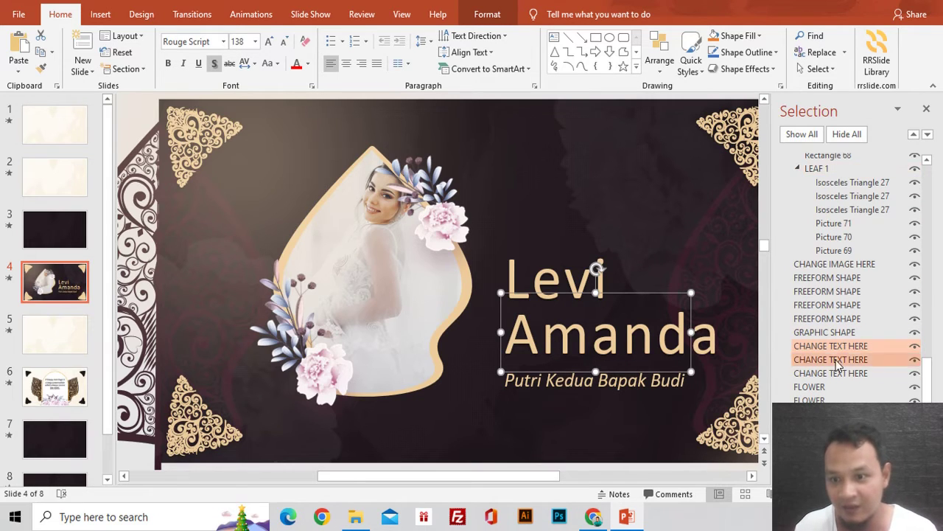
left_click(833, 372, "ctrl")
left_click(846, 134)
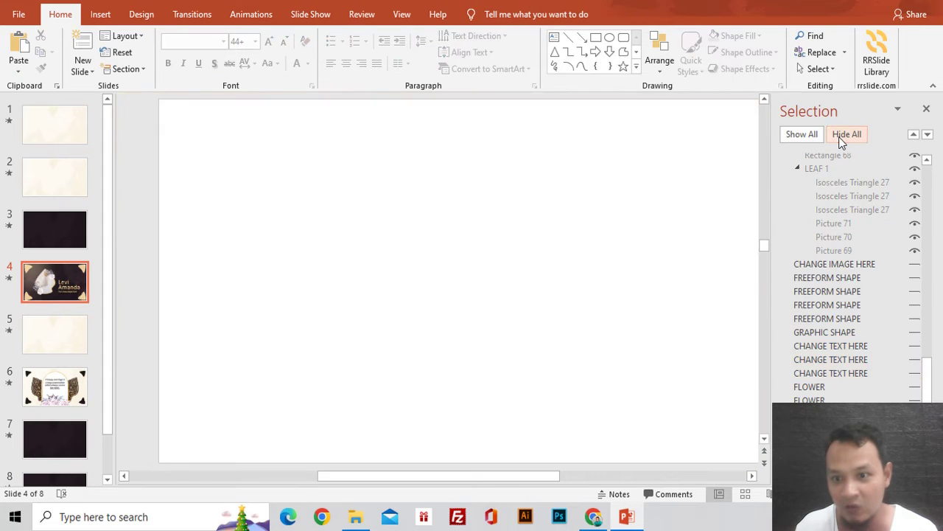
left_click(840, 346)
left_click(849, 359, "ctrl")
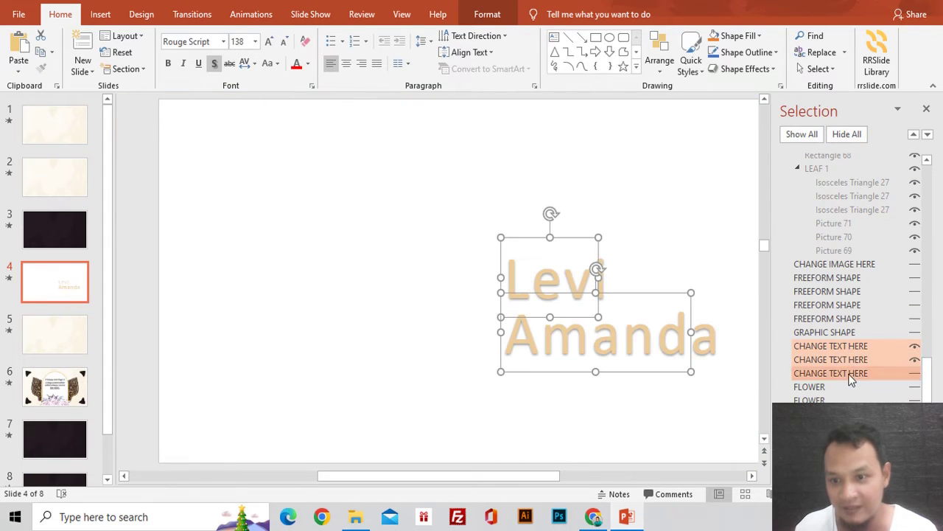
left_click(840, 373, "ctrl")
Step: Replace the name Levi with Dewi and Amanda with Yulia
left_click(528, 280)
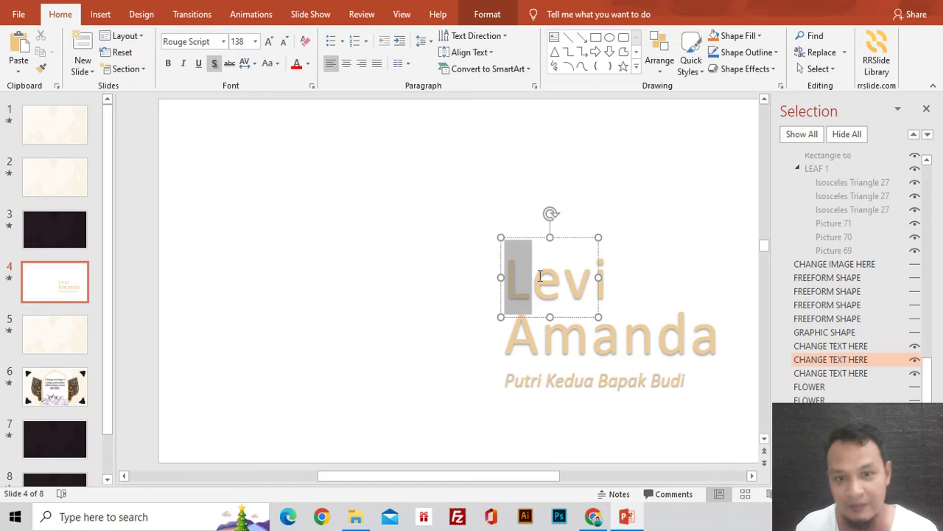
left_click_drag(508, 277, 607, 280)
type("D")
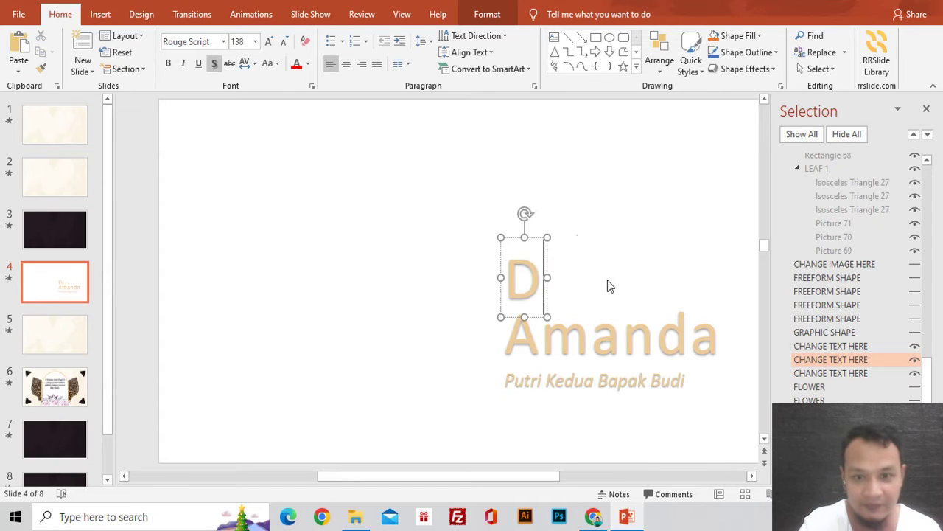
type("ewi")
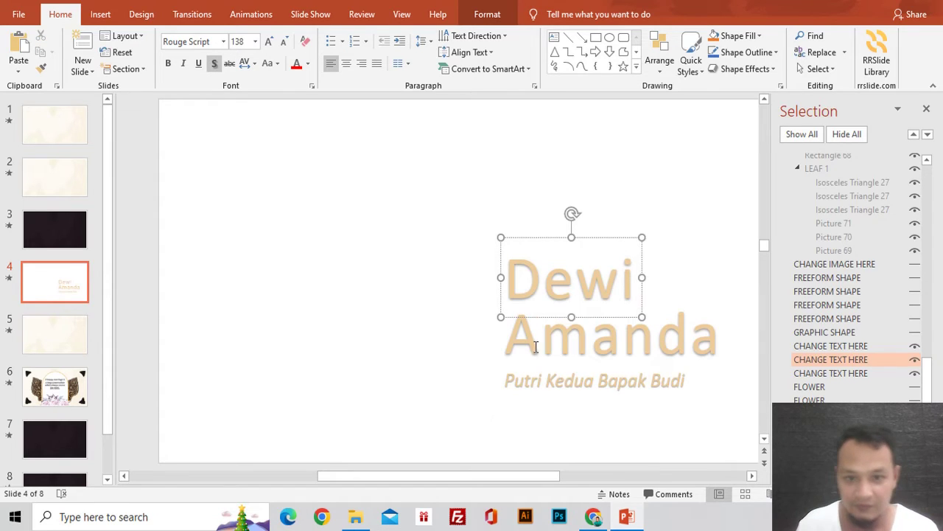
left_click(520, 346)
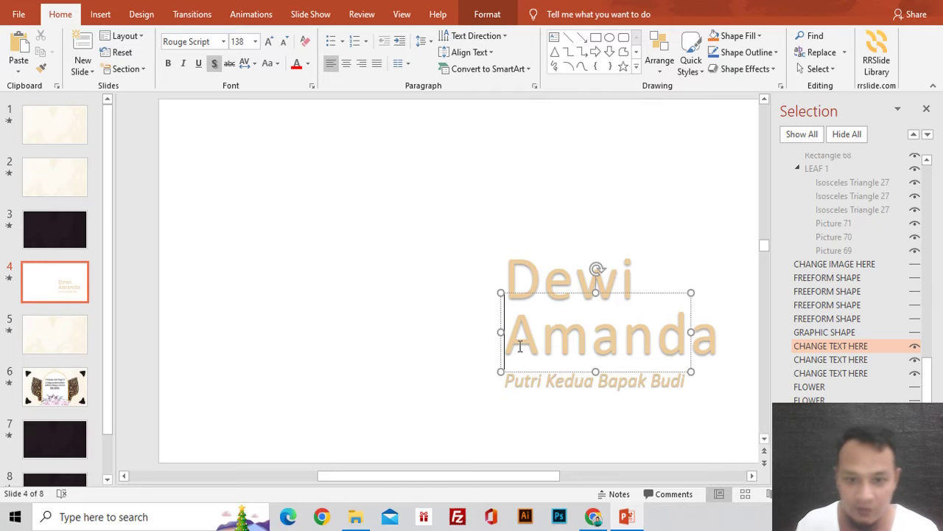
left_click_drag(506, 347, 723, 346)
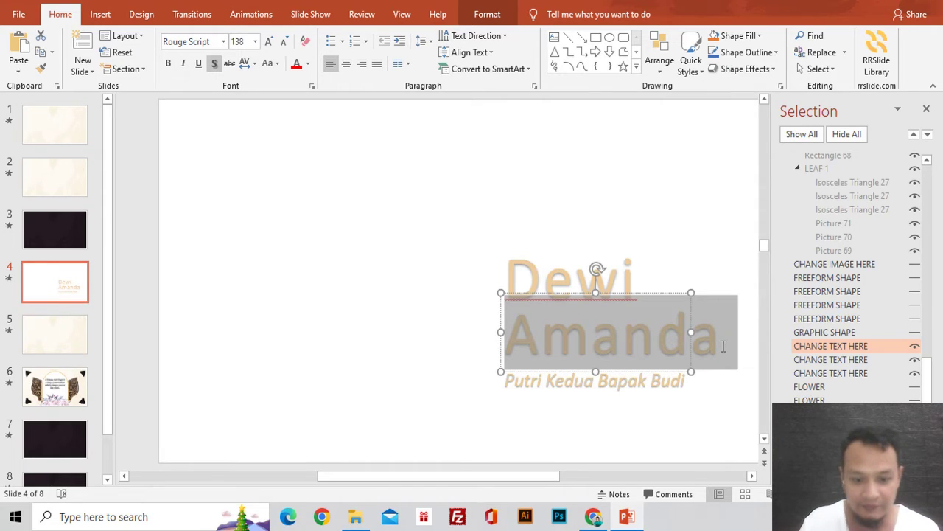
type("Yuli")
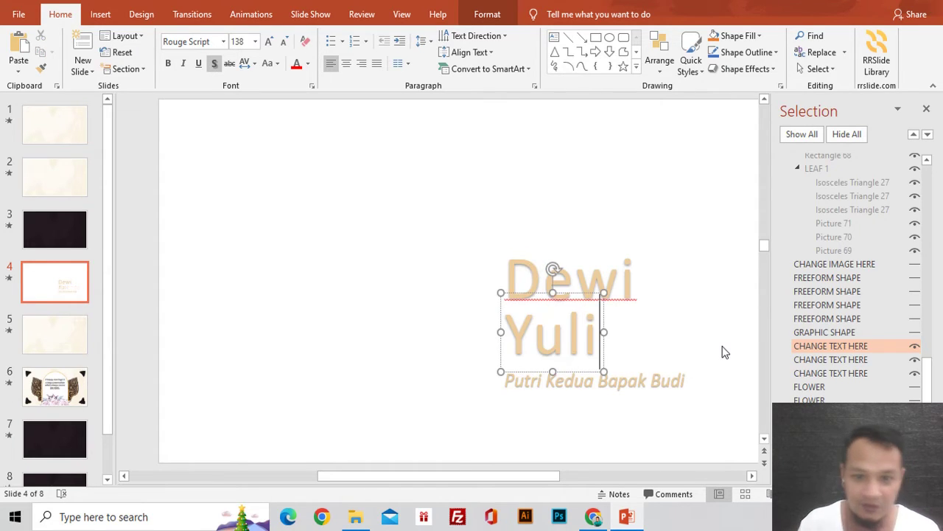
type("a")
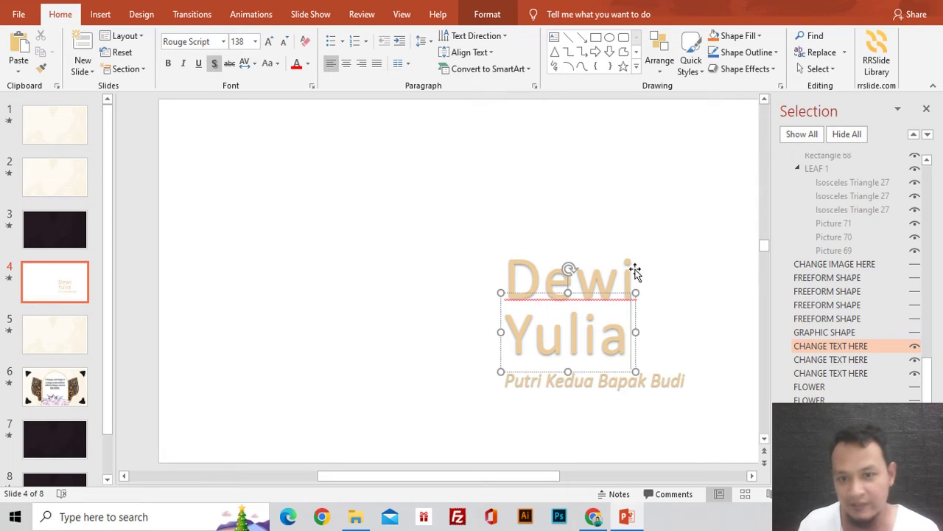
Step: Set both the Dewi and Yulia name boxes to the Berkshire Swash font
left_click(634, 271)
left_click(620, 333, "shift")
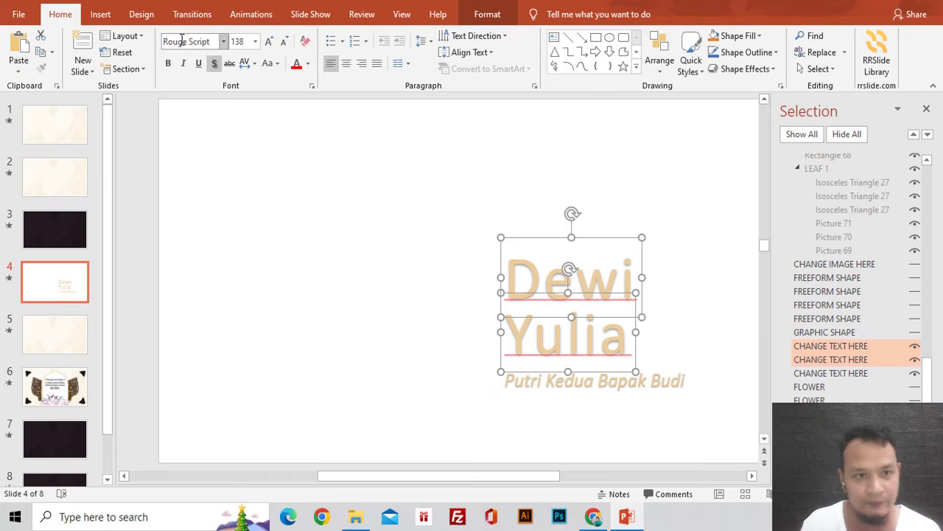
left_click_drag(212, 41, 160, 45)
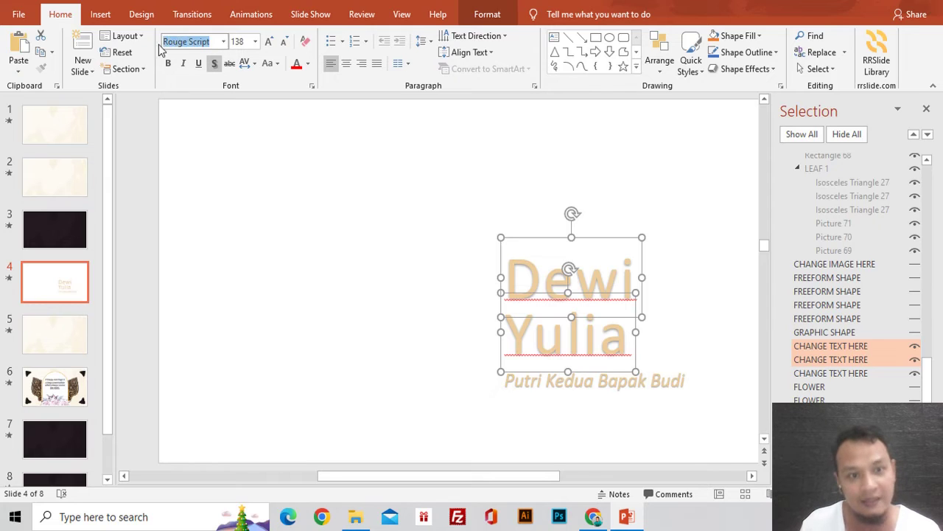
type("Berkshire Swasl")
key("Return")
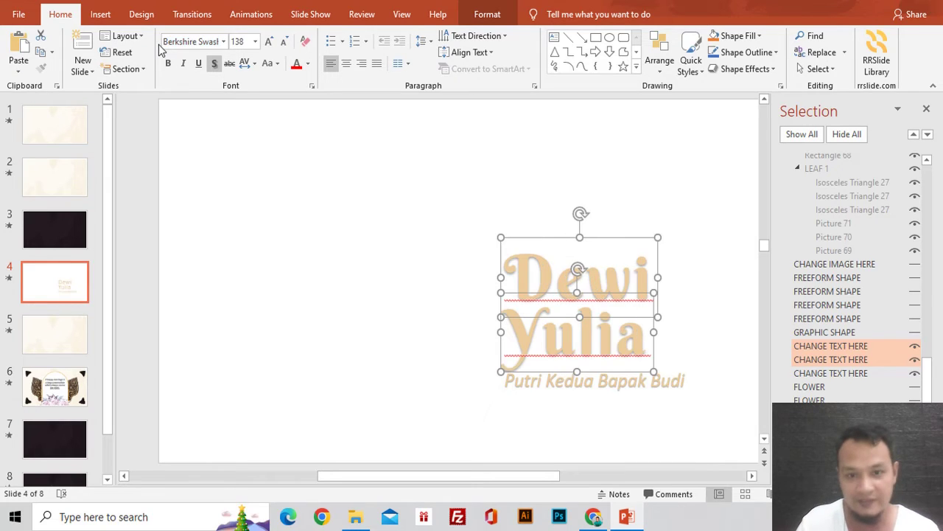
Step: Show all objects again, preview slide 4's animation, and move to slide 7
left_click(808, 140)
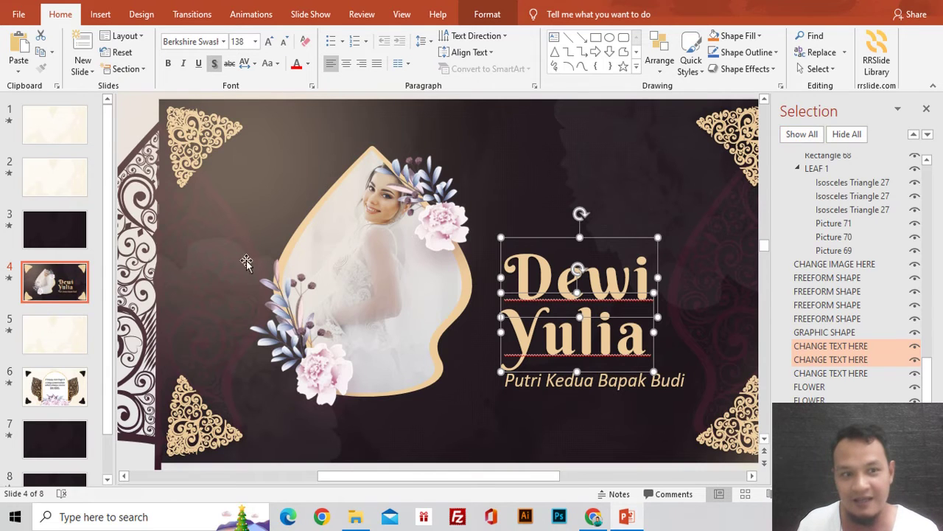
left_click(10, 286)
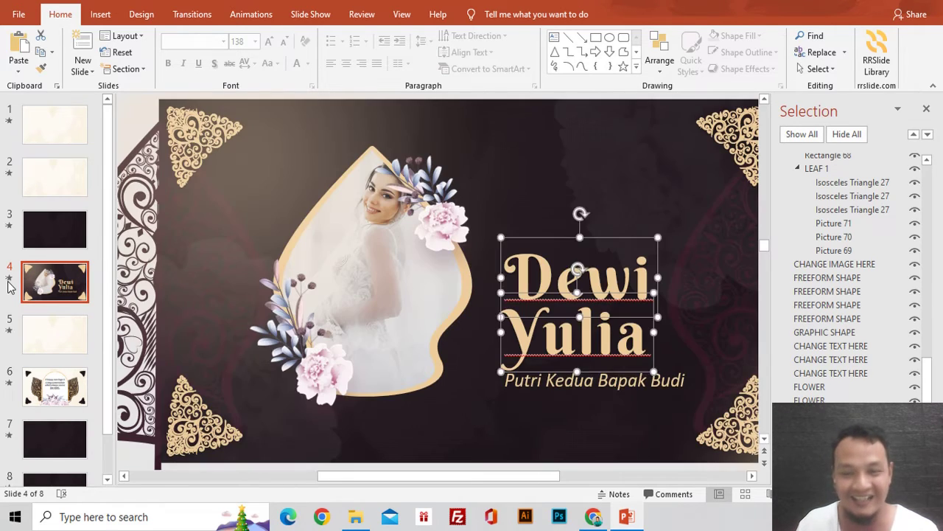
left_click(9, 280)
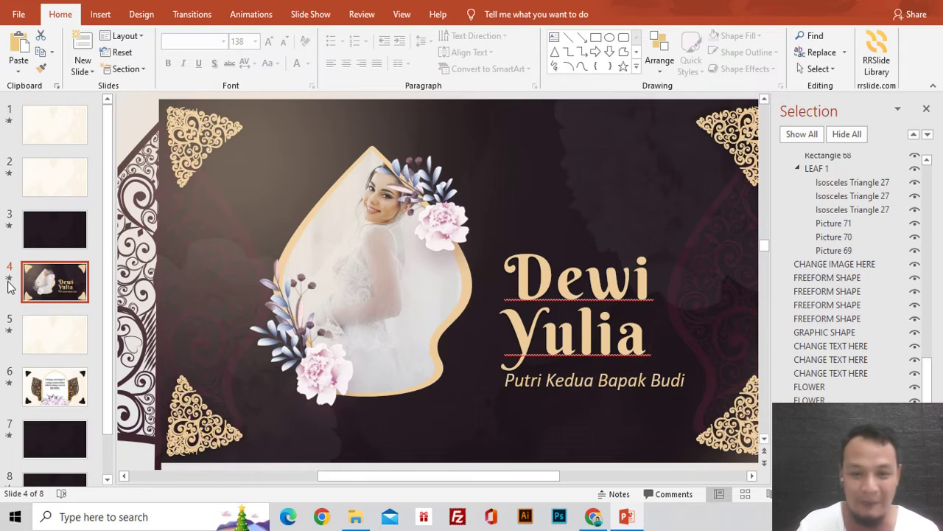
key("Down")
key("Down")
key("Down")
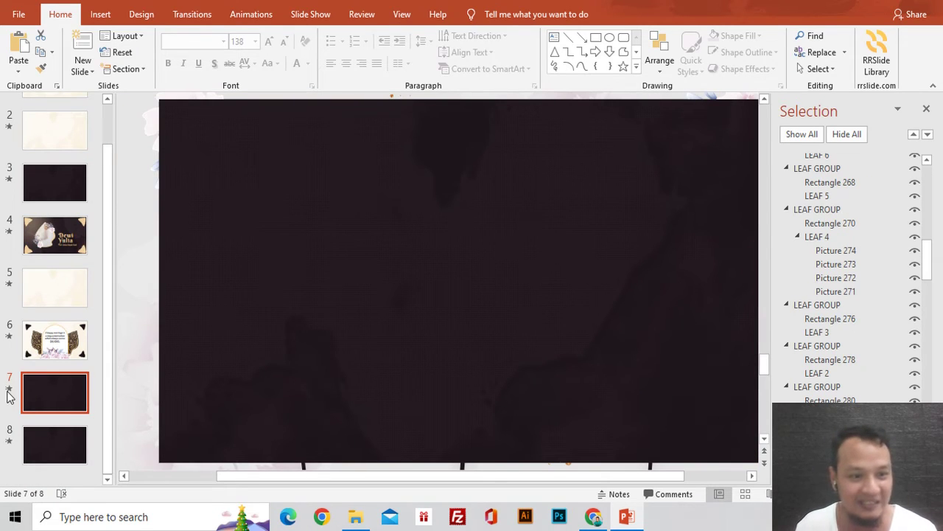
left_click(44, 342)
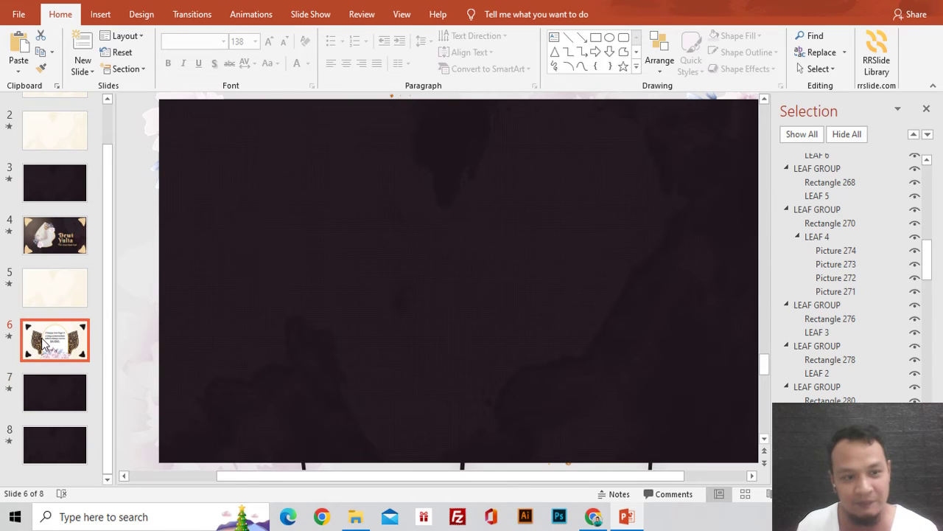
left_click(9, 336)
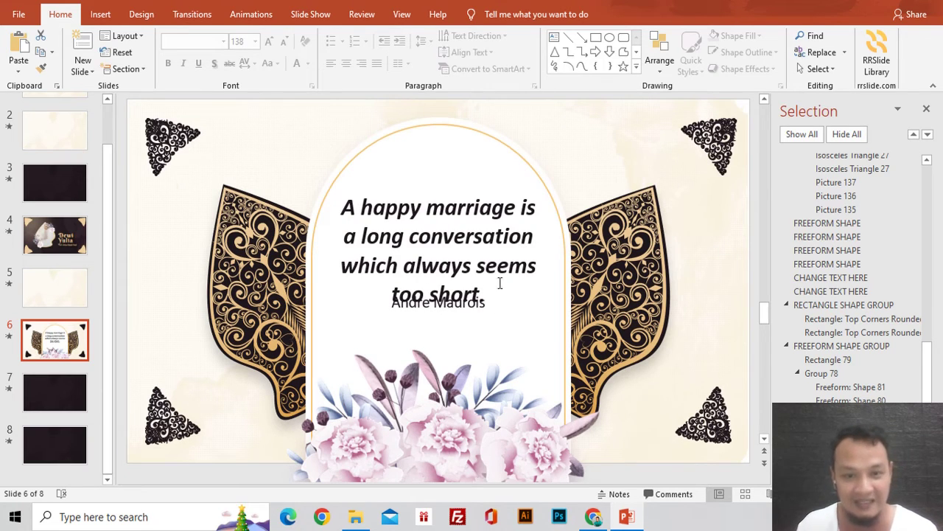
left_click(84, 398)
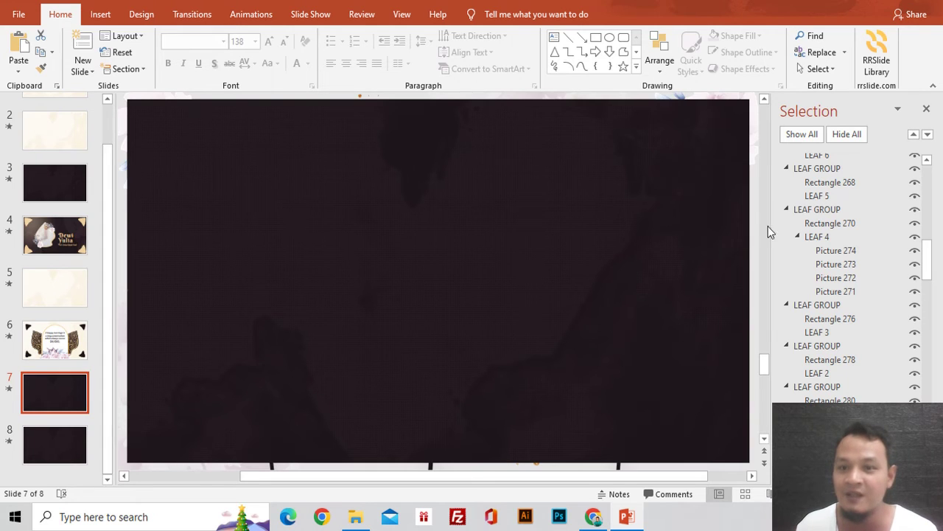
Step: Hide everything on slide 7 except the three leaf picture placeholders
scroll(856, 240, "down", 2)
scroll(856, 241, "down", 2)
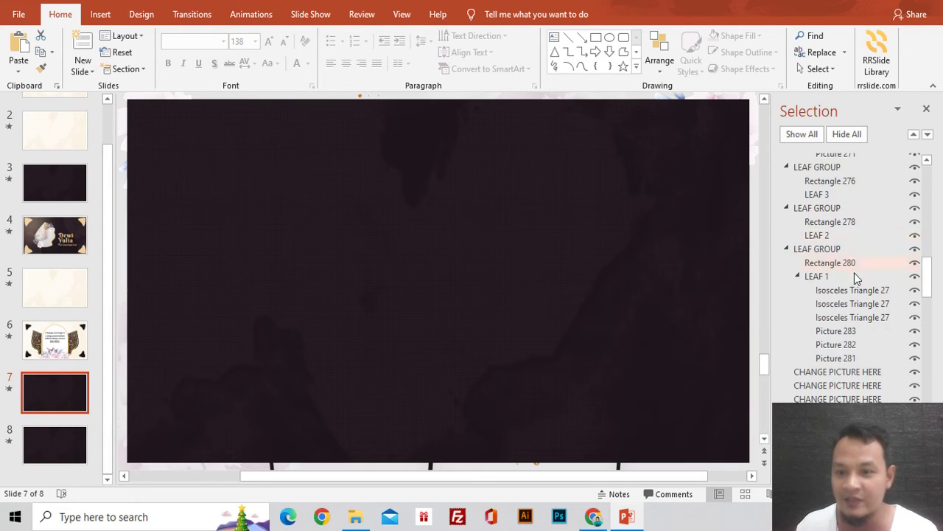
scroll(855, 295, "down", 1)
left_click(856, 336)
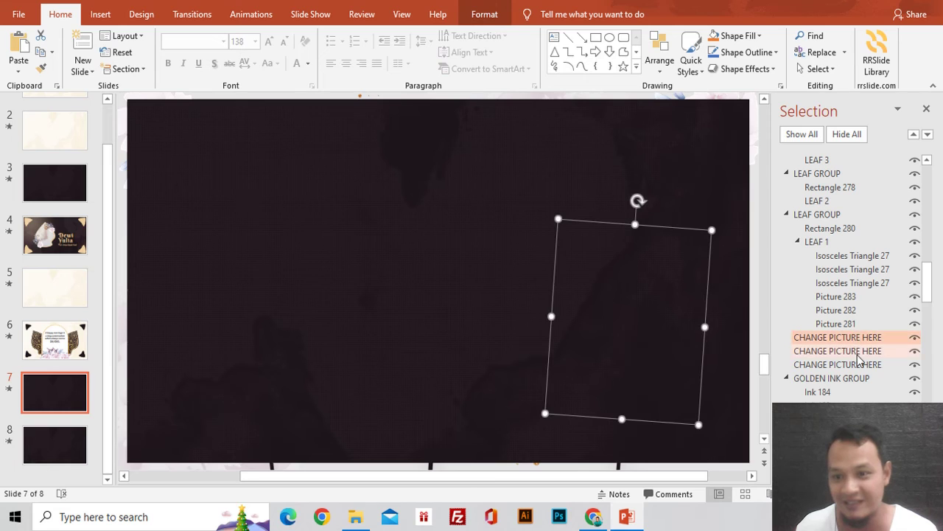
left_click(858, 352)
left_click(860, 364)
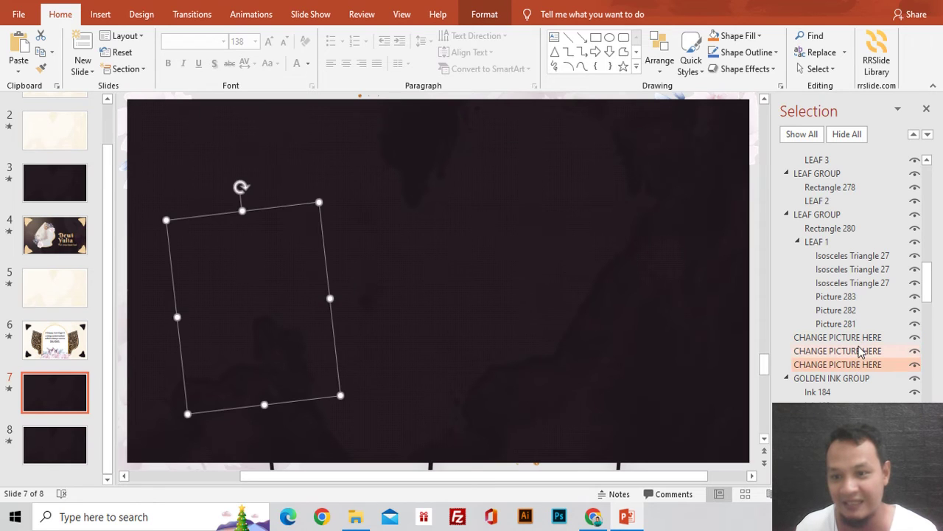
left_click(847, 134)
left_click(851, 337)
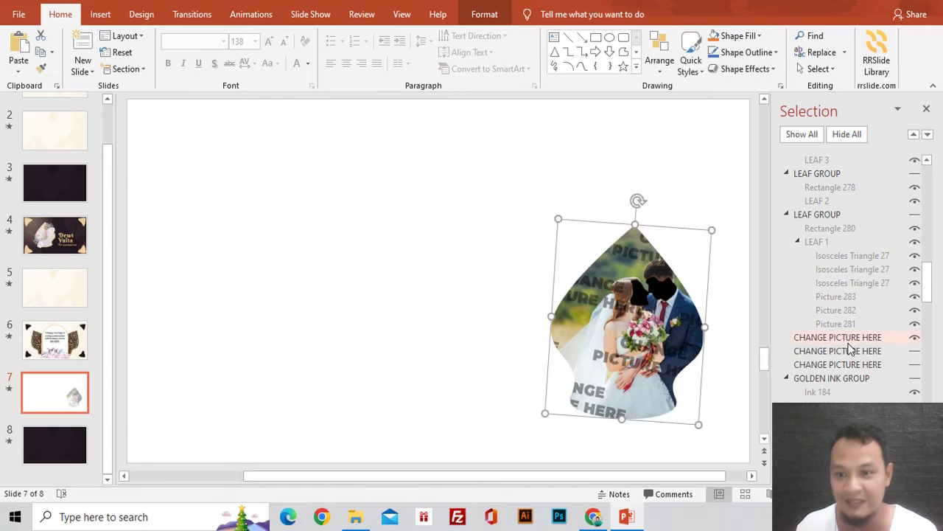
left_click(847, 351)
left_click(851, 365)
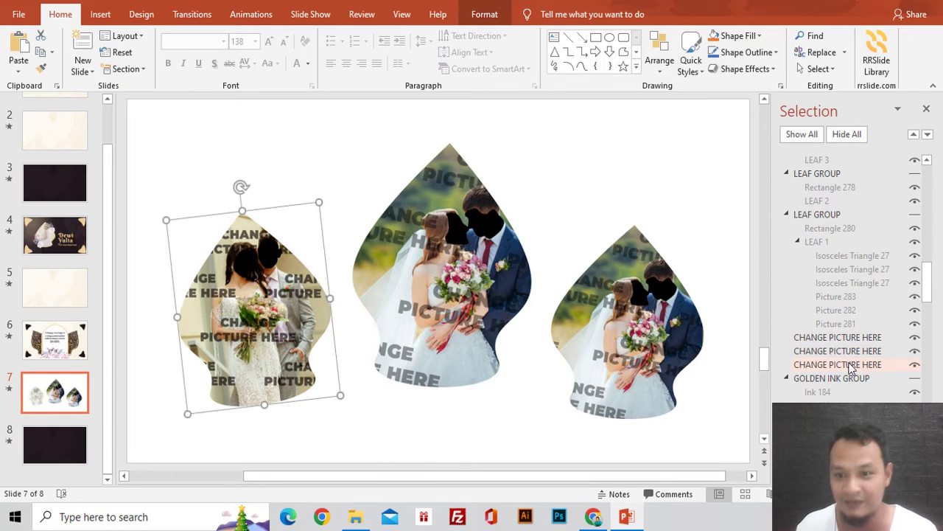
Step: Unhide the leaf outline groups around the right, middle and left photos
scroll(851, 366, "down", 1)
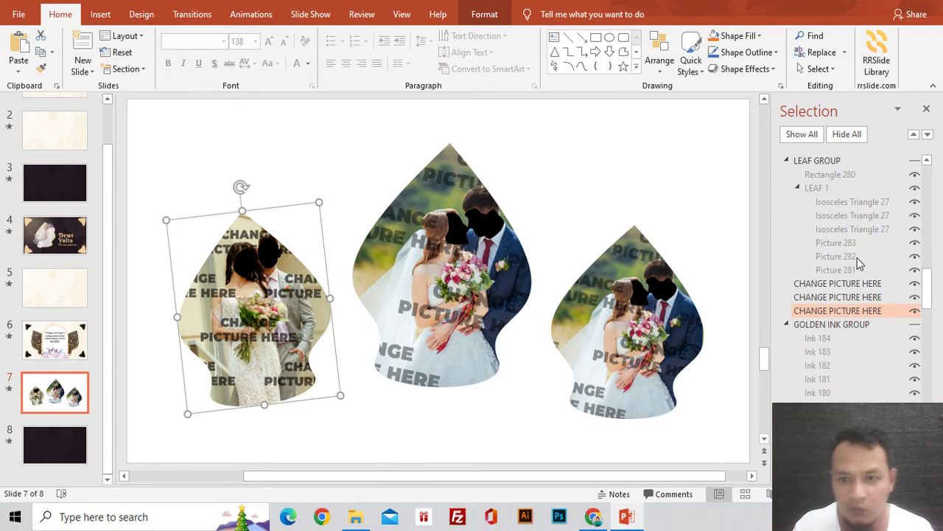
scroll(790, 294, "down", 5)
scroll(822, 300, "down", 5)
scroll(822, 300, "down", 3)
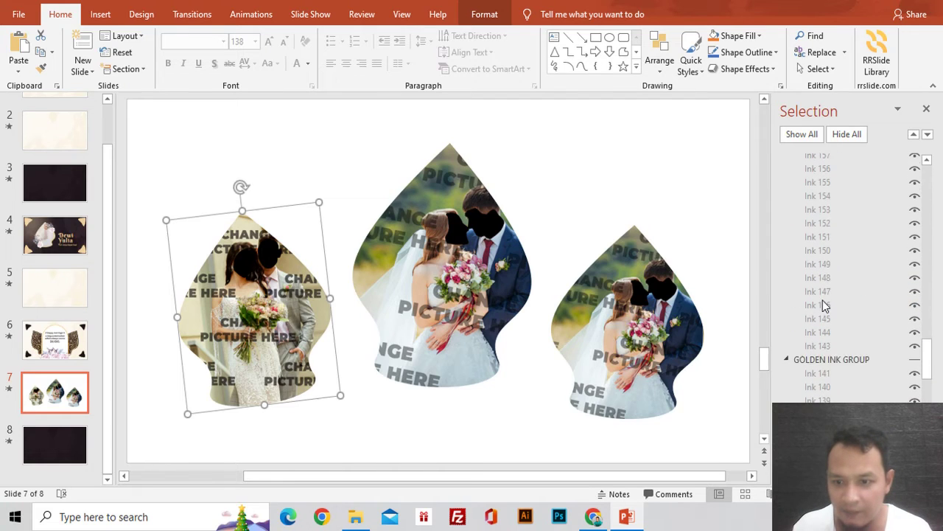
scroll(823, 300, "down", 5)
scroll(822, 300, "down", 4)
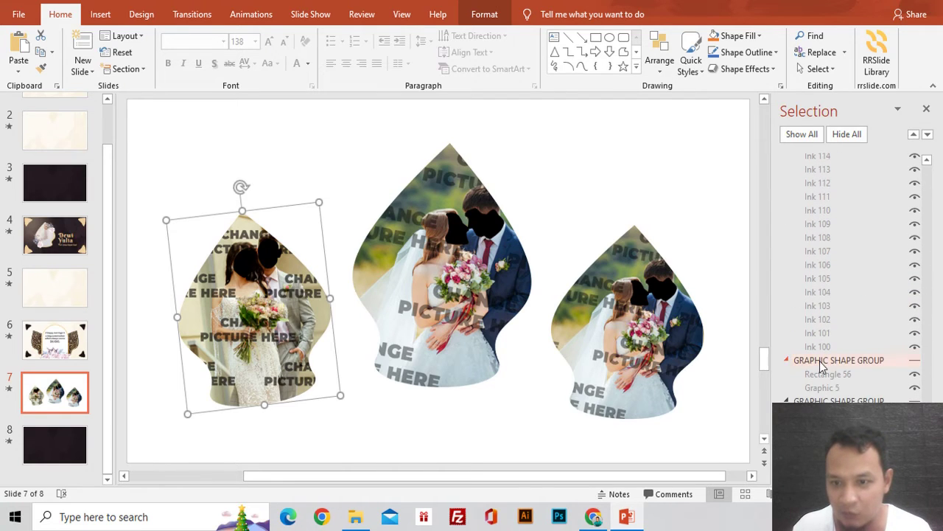
left_click(915, 361)
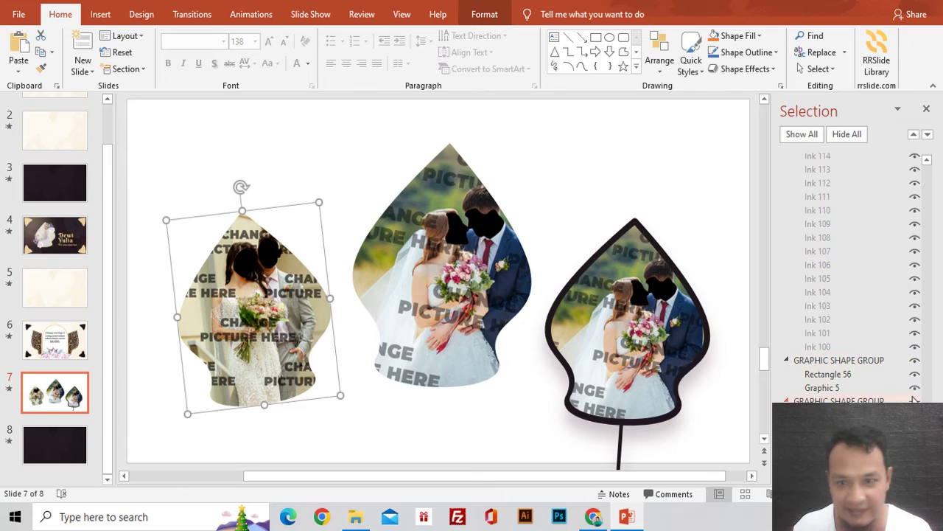
left_click(914, 400)
scroll(855, 331, "down", 2)
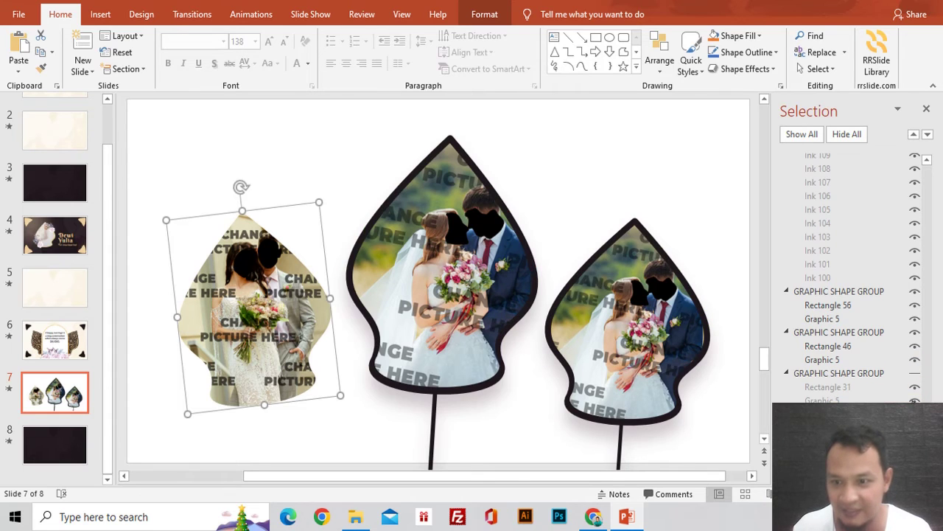
left_click(914, 374)
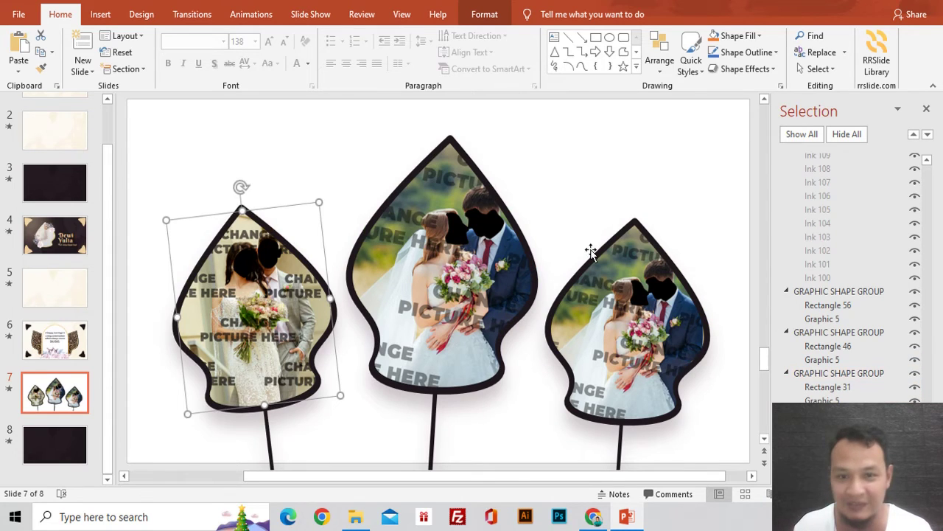
scroll(877, 241, "up", 5)
scroll(650, 302, "down", 2)
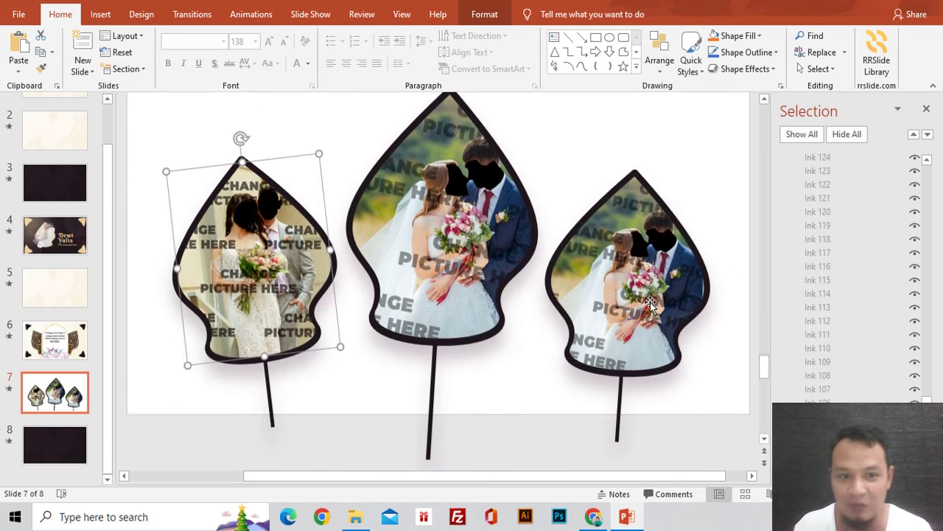
left_click(332, 199)
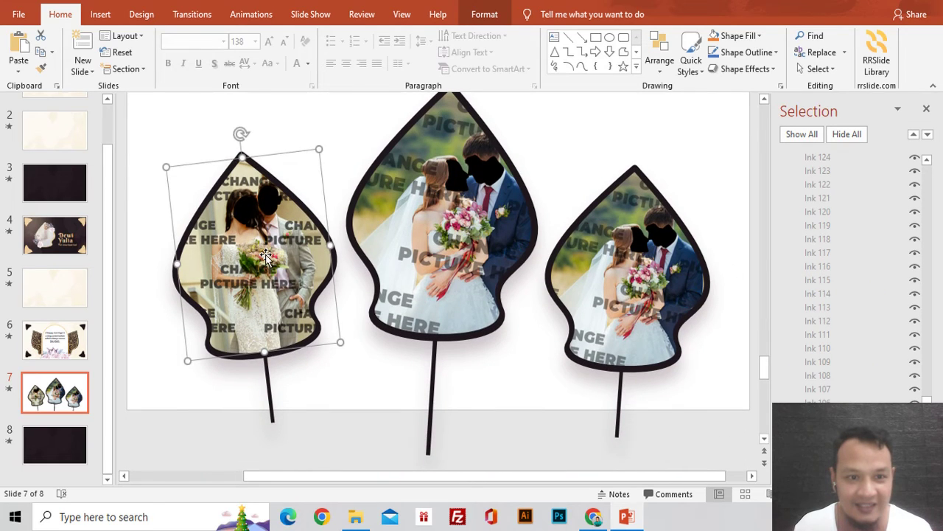
Step: Replace the left leaf's picture with the Groom 2 photo and nudge it into place
right_click(266, 255)
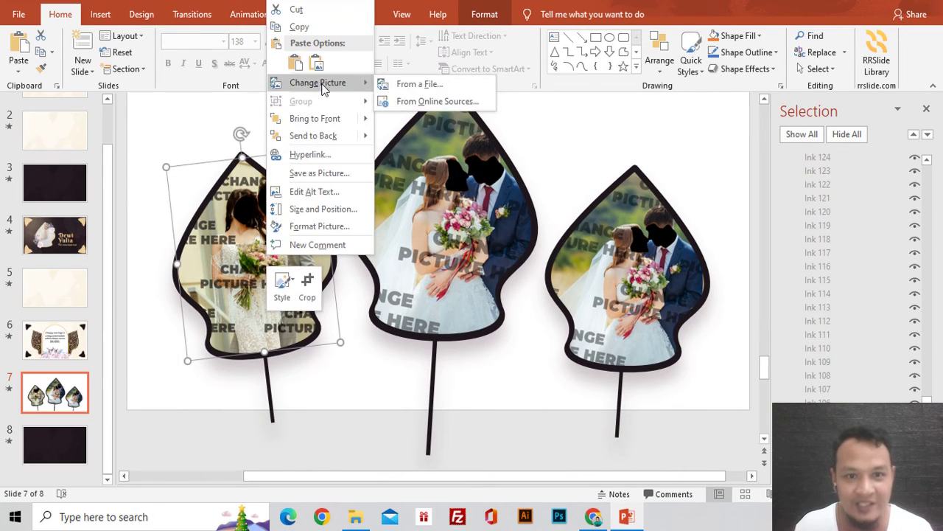
left_click(404, 86)
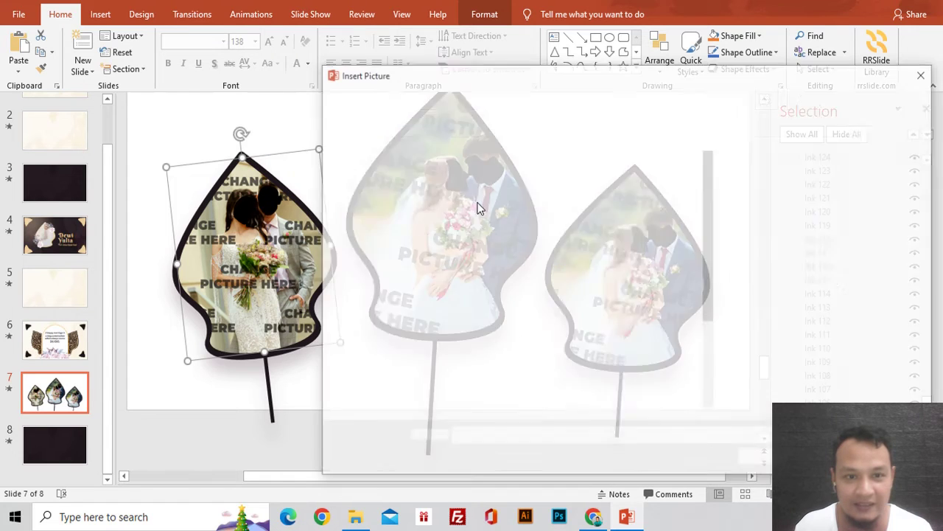
scroll(681, 260, "down", 2)
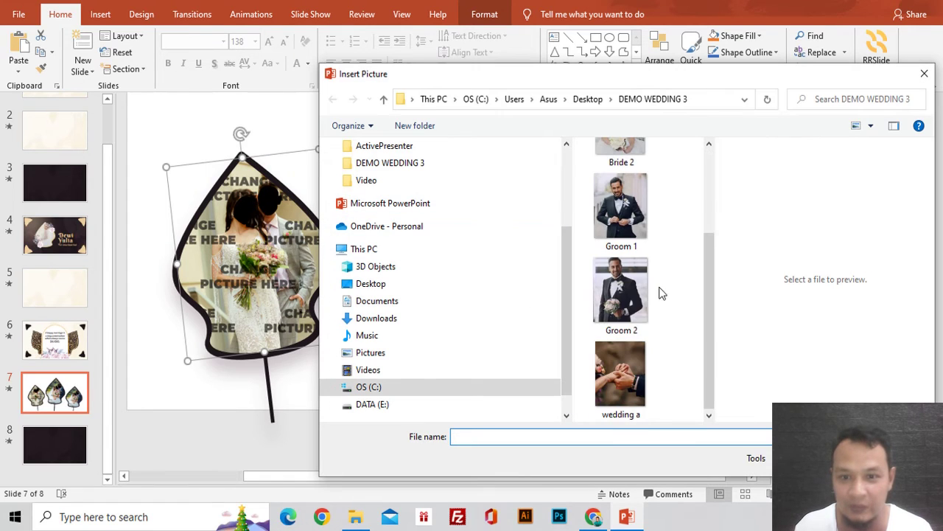
scroll(646, 326, "up", 1)
scroll(646, 325, "down", 1)
scroll(645, 325, "up", 1)
scroll(646, 327, "down", 1)
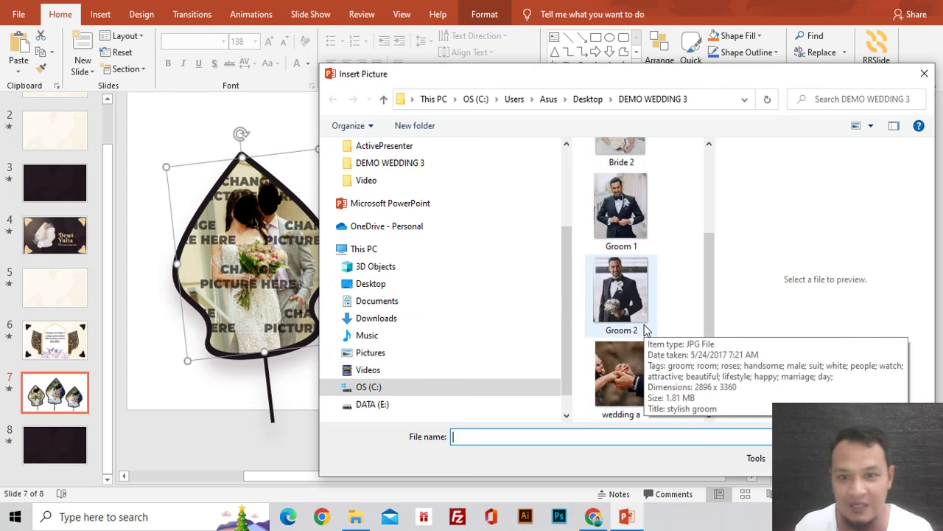
double_click(614, 308)
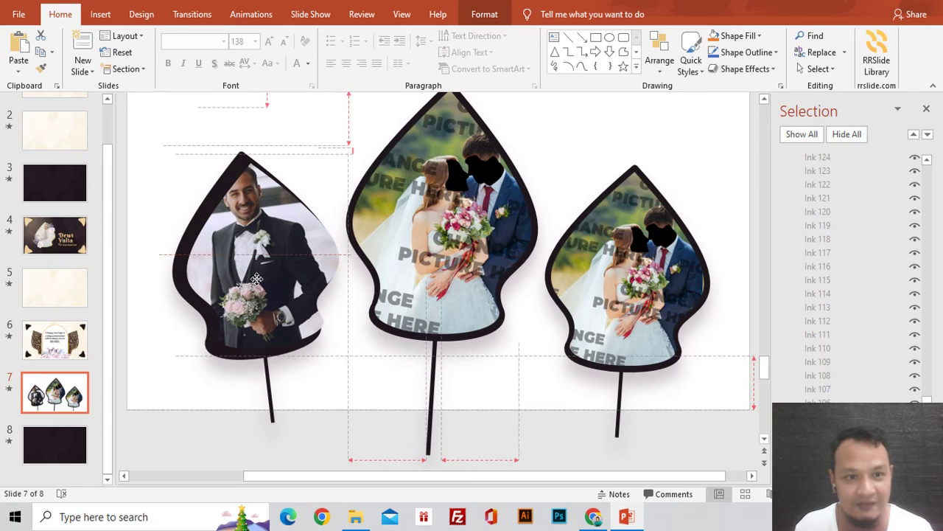
left_click_drag(257, 278, 260, 284)
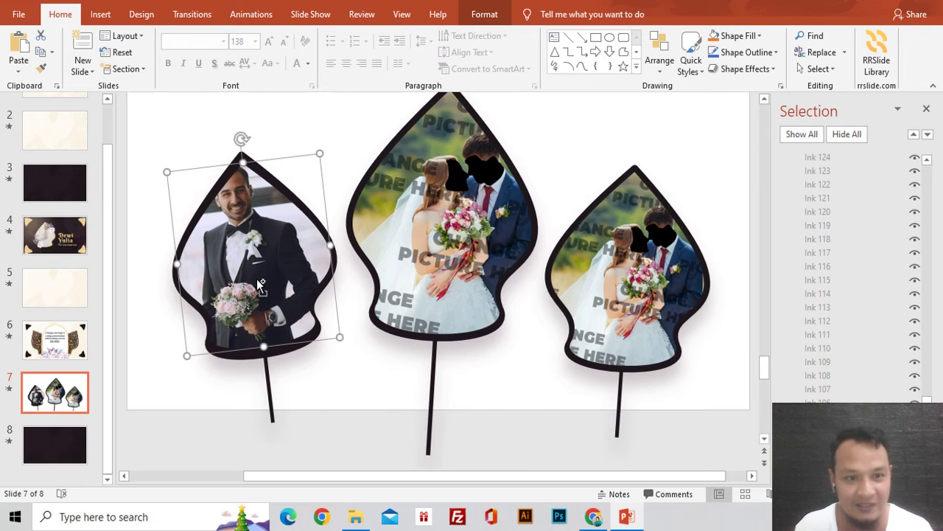
Step: Replace the right leaf's picture with the Bride 2 photo
right_click(602, 272)
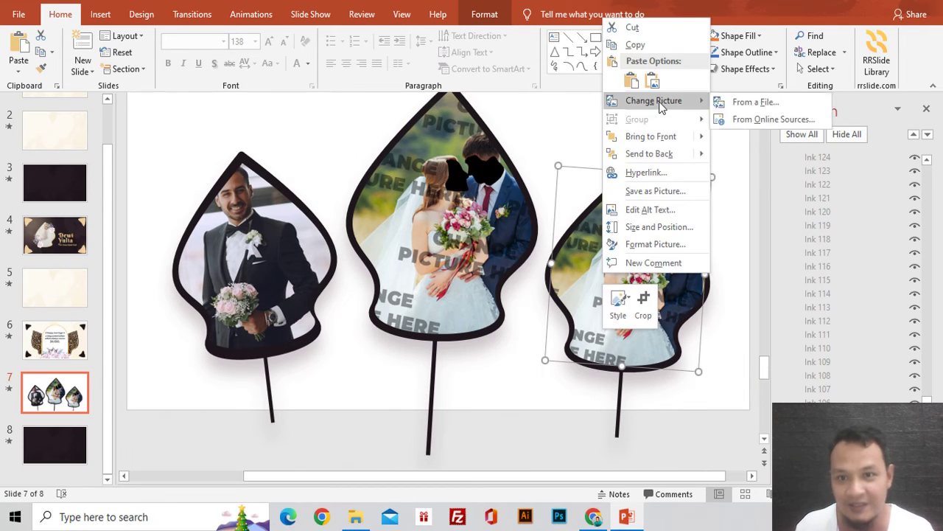
left_click(753, 102)
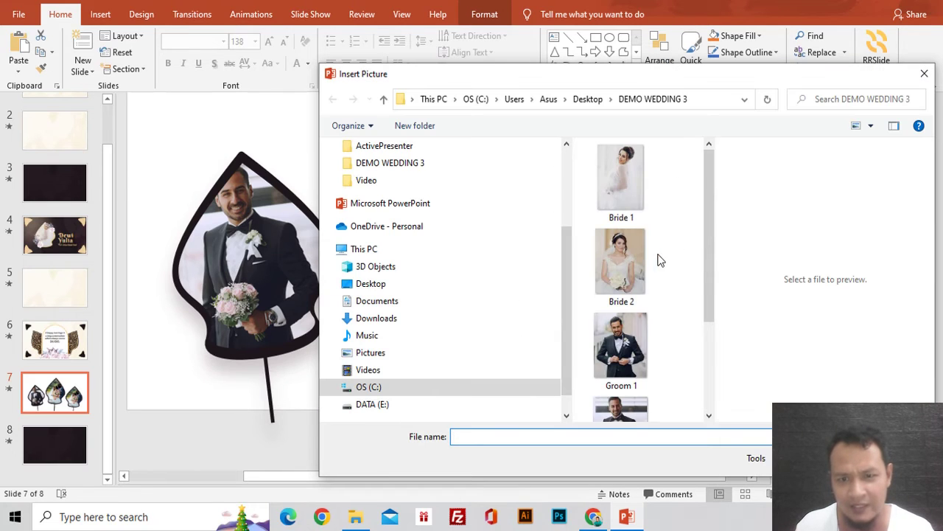
double_click(618, 269)
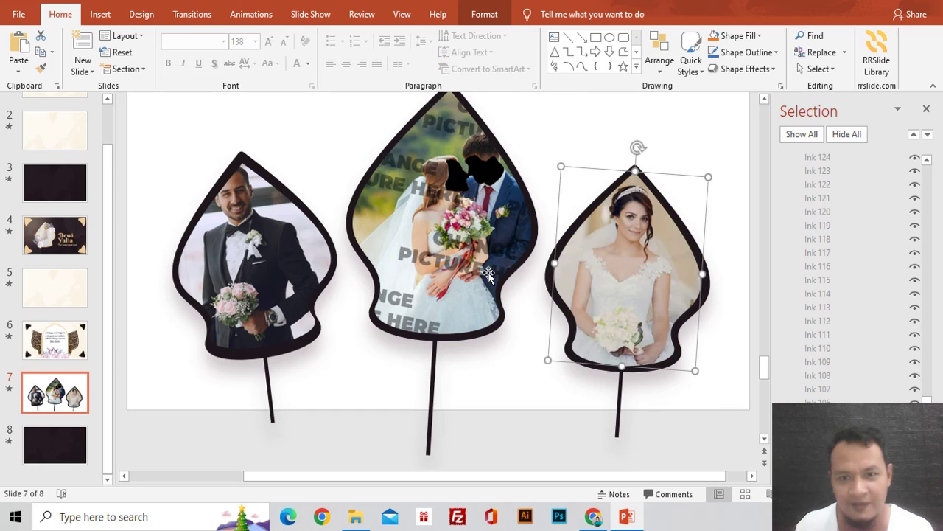
Step: Put the wedding a ring photo in the middle leaf, stretch it slightly, and show all objects
left_click(469, 259)
scroll(469, 260, "up", 1)
right_click(469, 259)
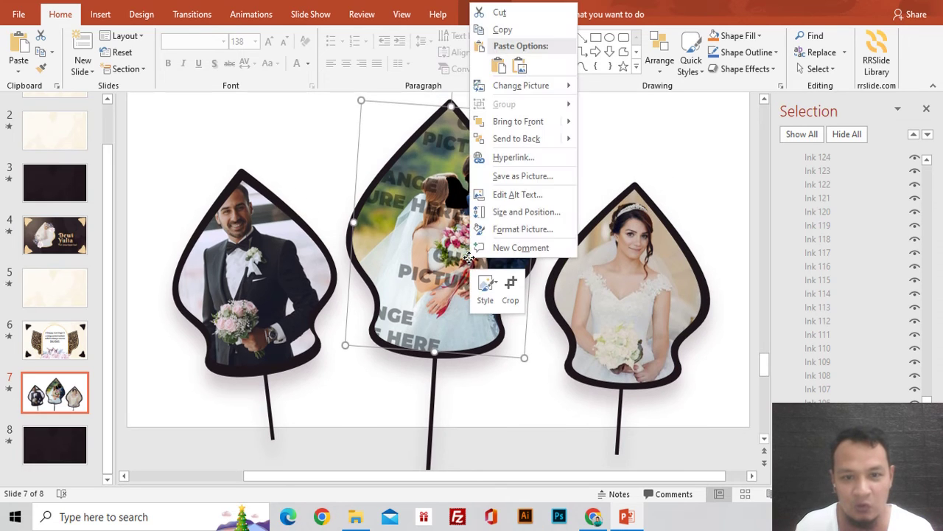
left_click(608, 88)
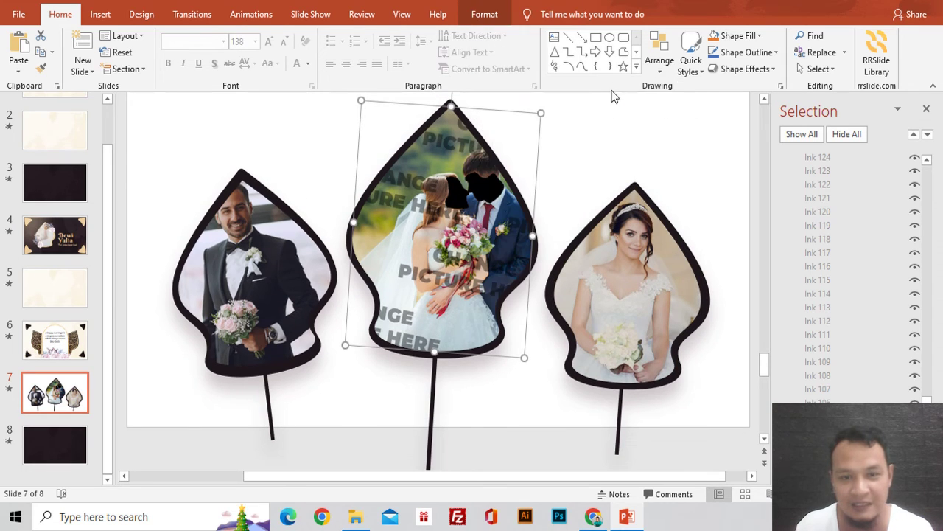
scroll(626, 213, "down", 2)
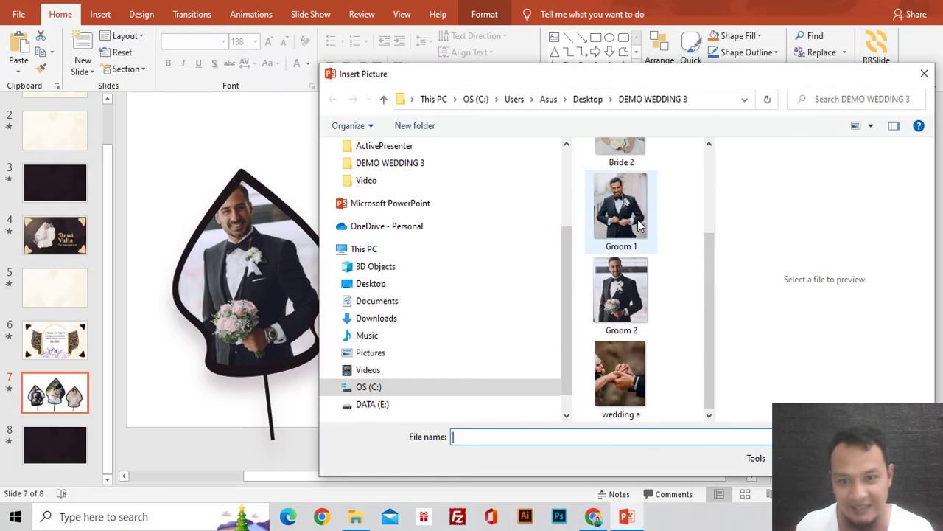
double_click(626, 383)
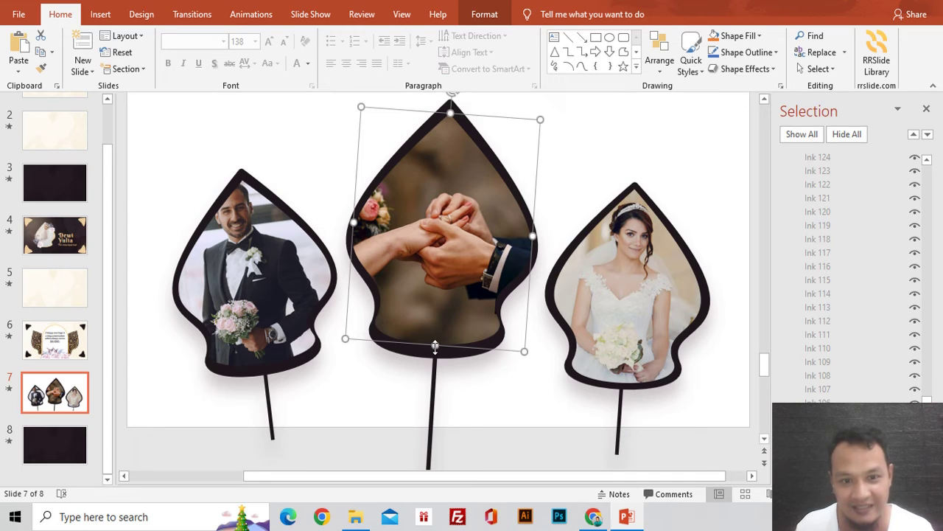
left_click_drag(435, 346, 434, 347)
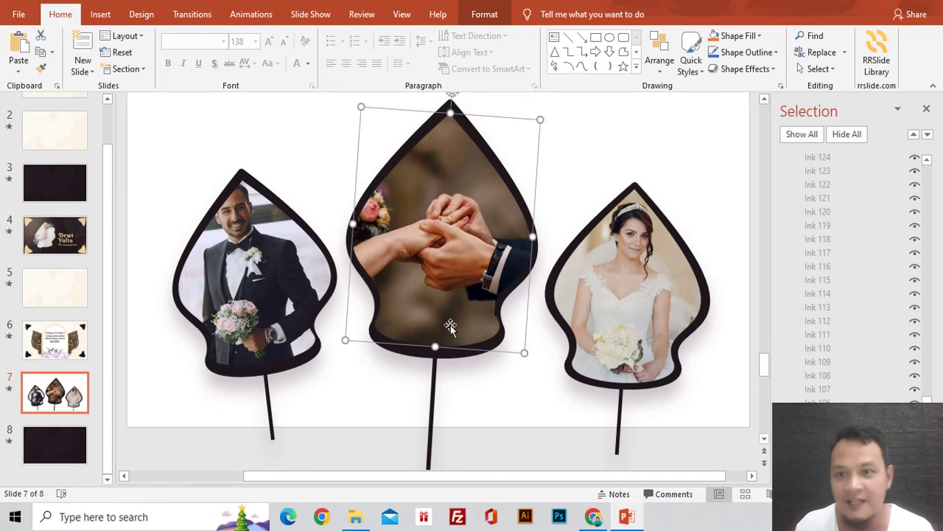
left_click(795, 134)
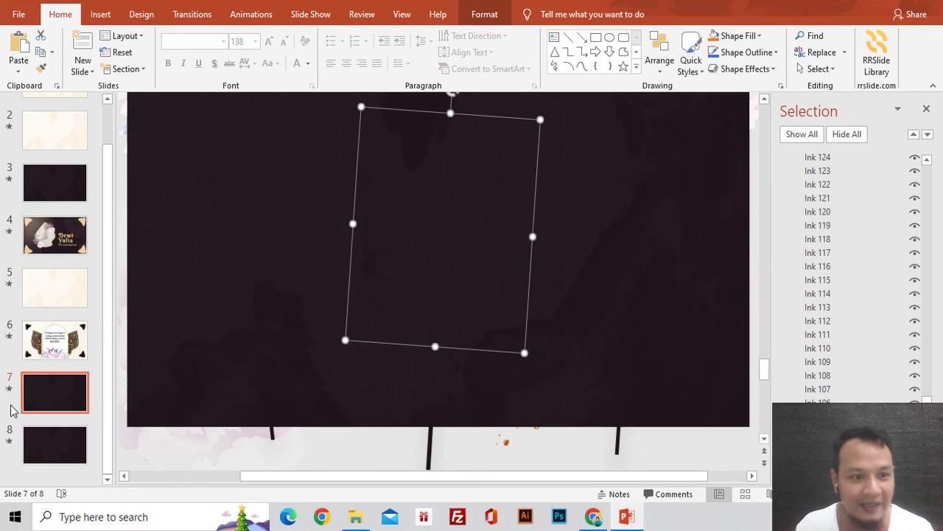
Step: Preview slide 7's animations, then switch to slide 6 and play its quote animations
left_click(10, 386)
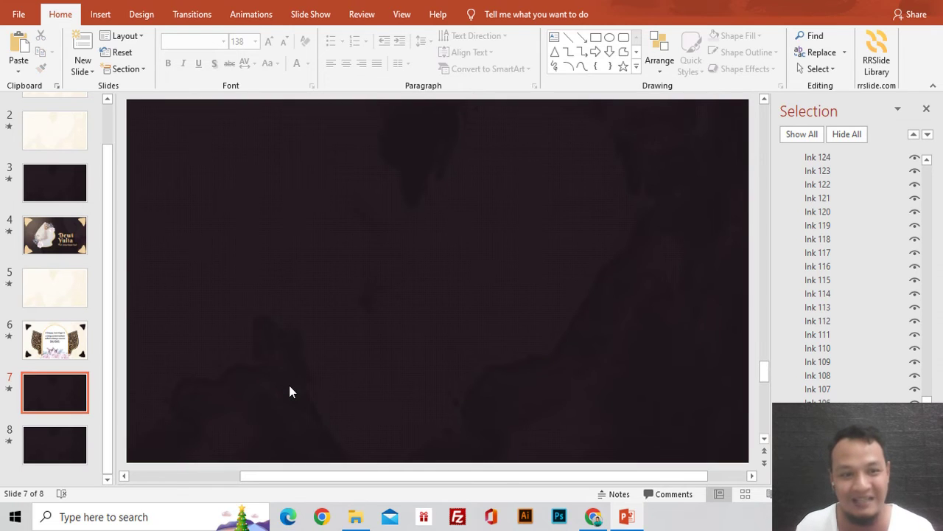
left_click(83, 348)
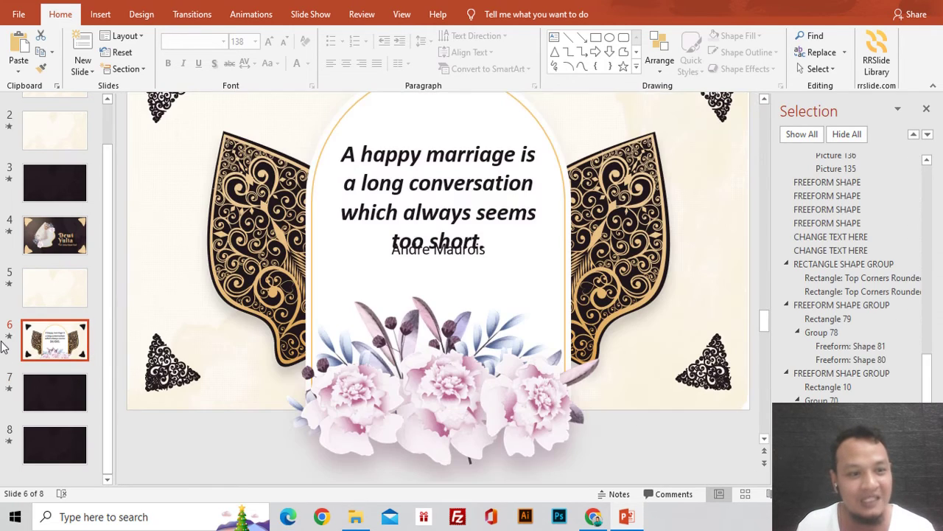
left_click(8, 337)
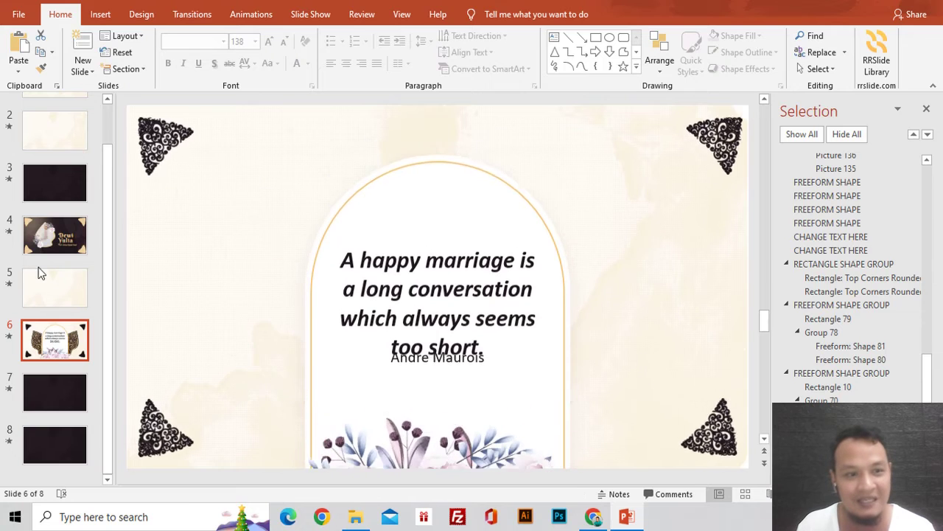
scroll(40, 274, "up", 2)
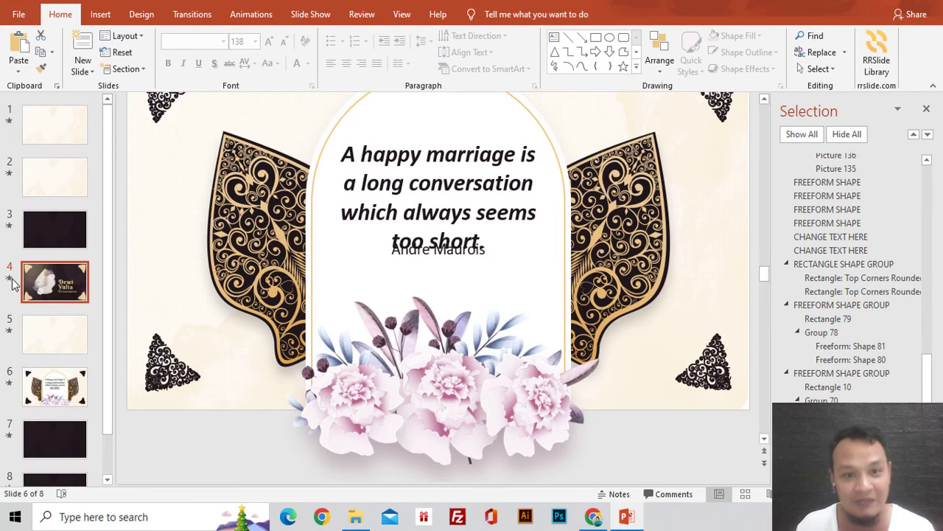
Step: Return to slide 4, the bride card
left_click(12, 283)
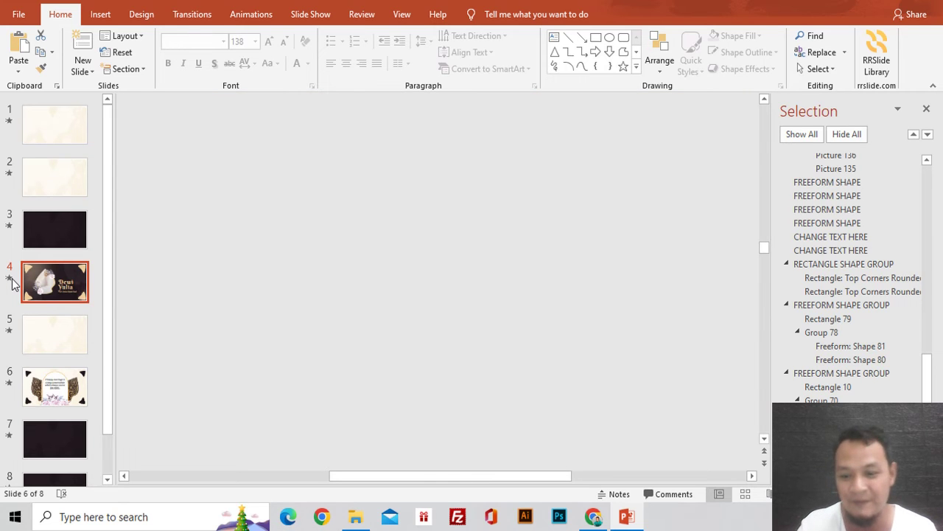